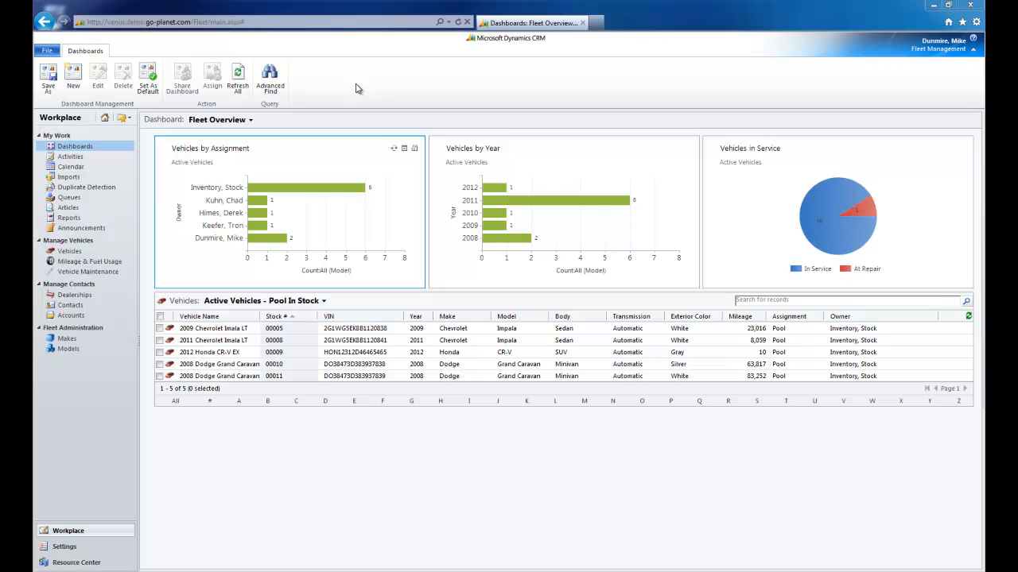
- Drill down into the Inventory, Stock bar of the Vehicles by Assignment chart by Body, and return to the original chart
left_click(343, 189)
left_click(344, 195)
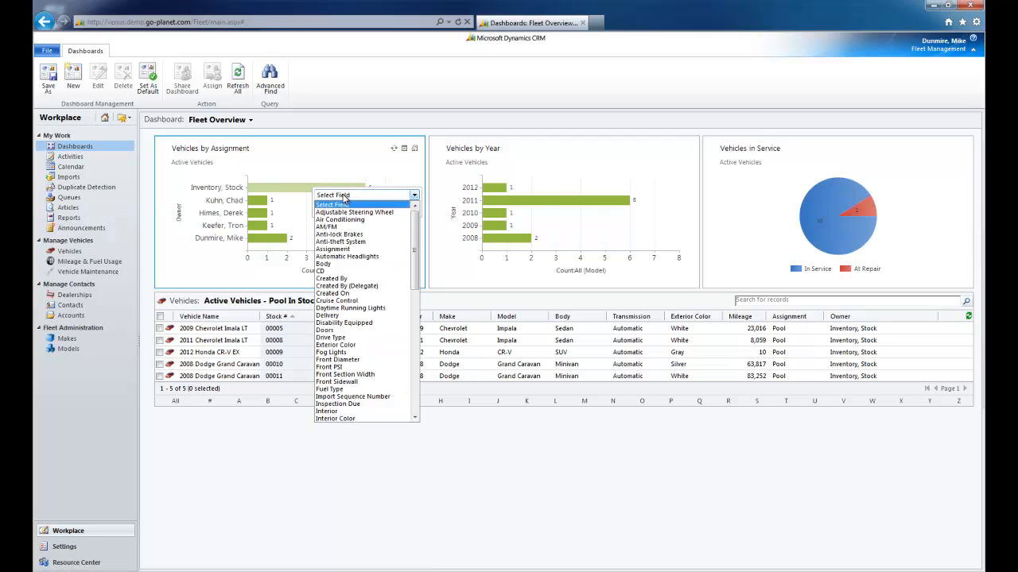
left_click(340, 263)
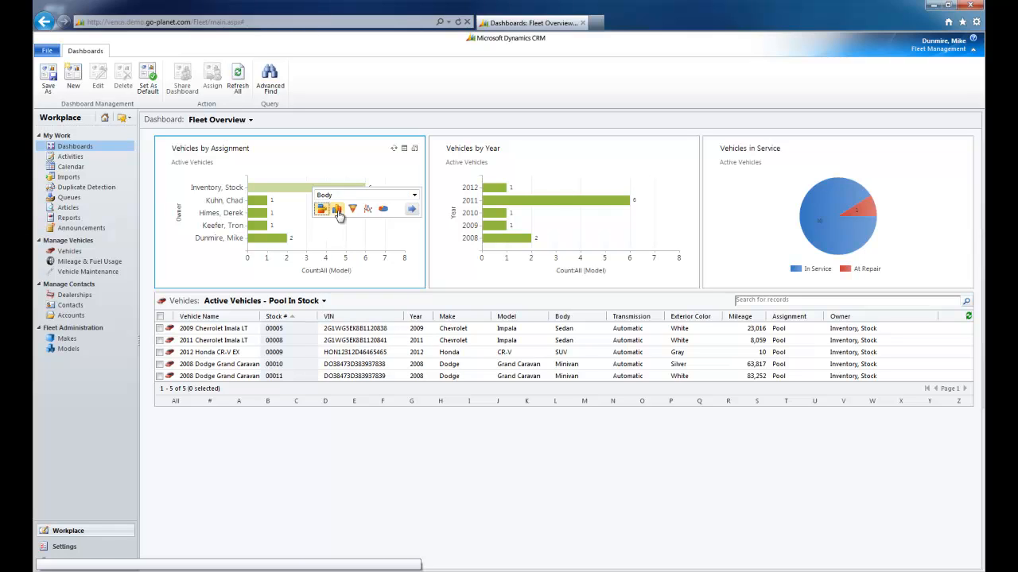
left_click(412, 209)
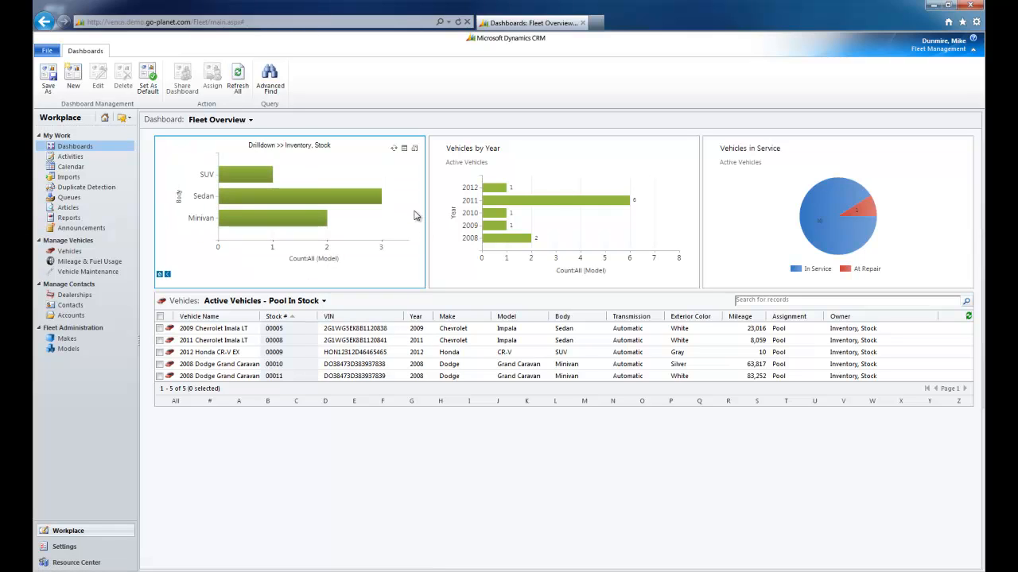
mouse_move(299, 226)
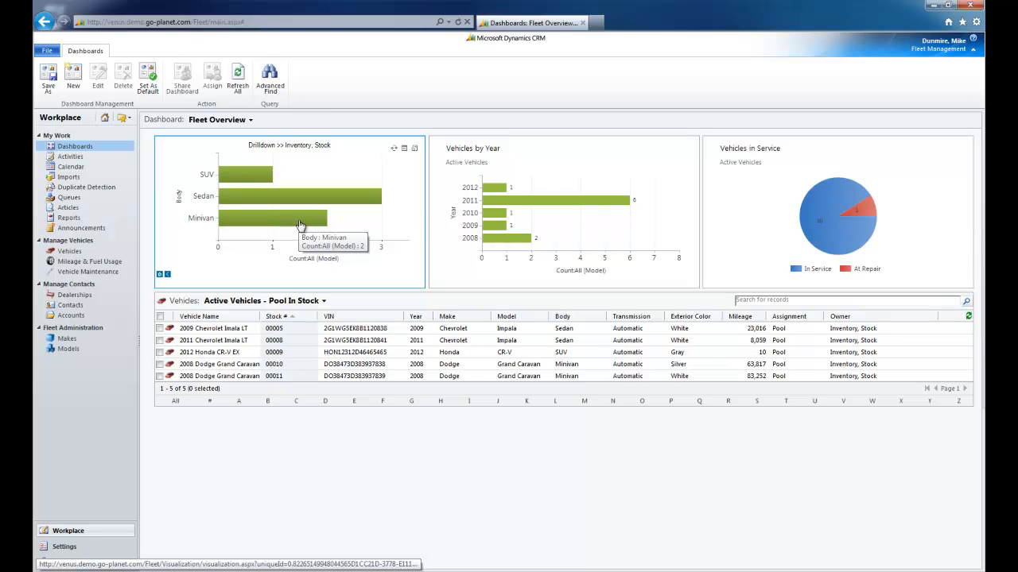
left_click(160, 276)
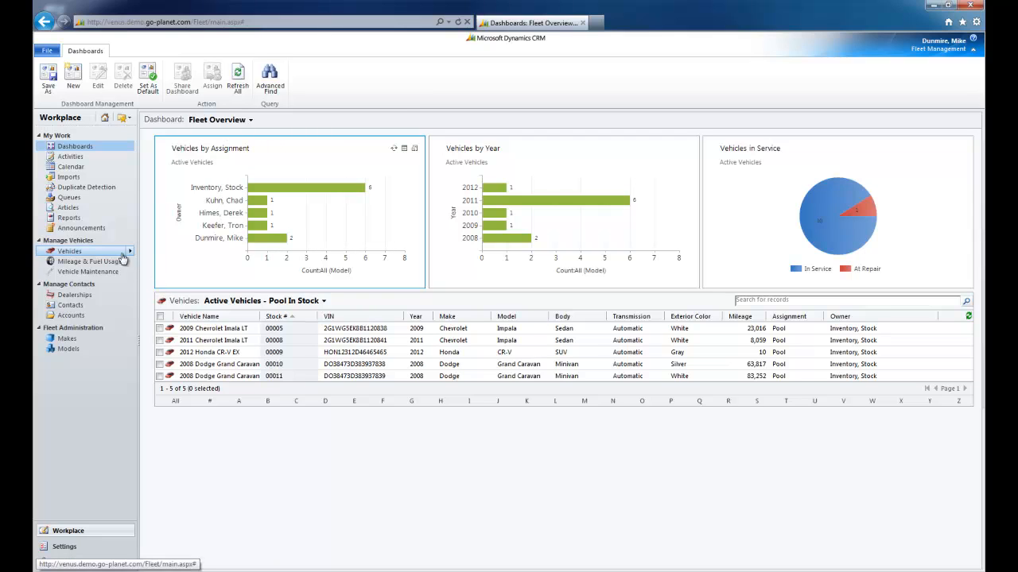
- Go to the Vehicles list and start a new vehicle record in a maximized form window
left_click(77, 252)
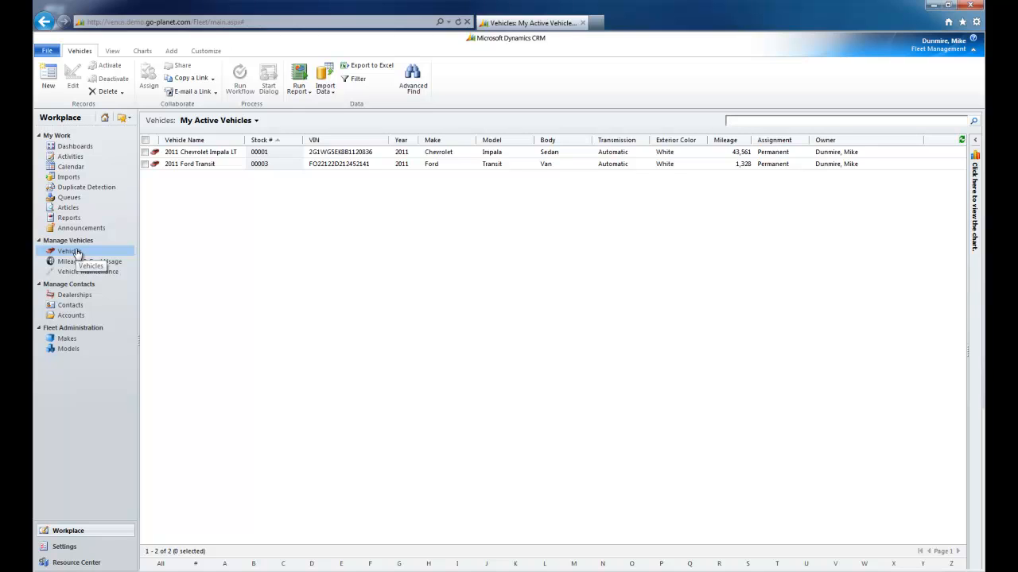
left_click(47, 80)
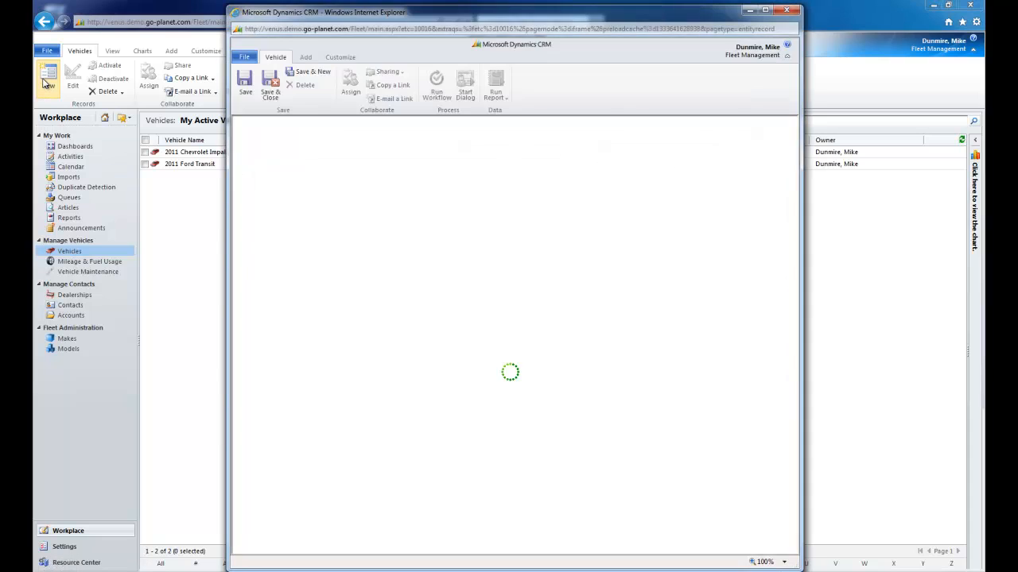
double_click(301, 12)
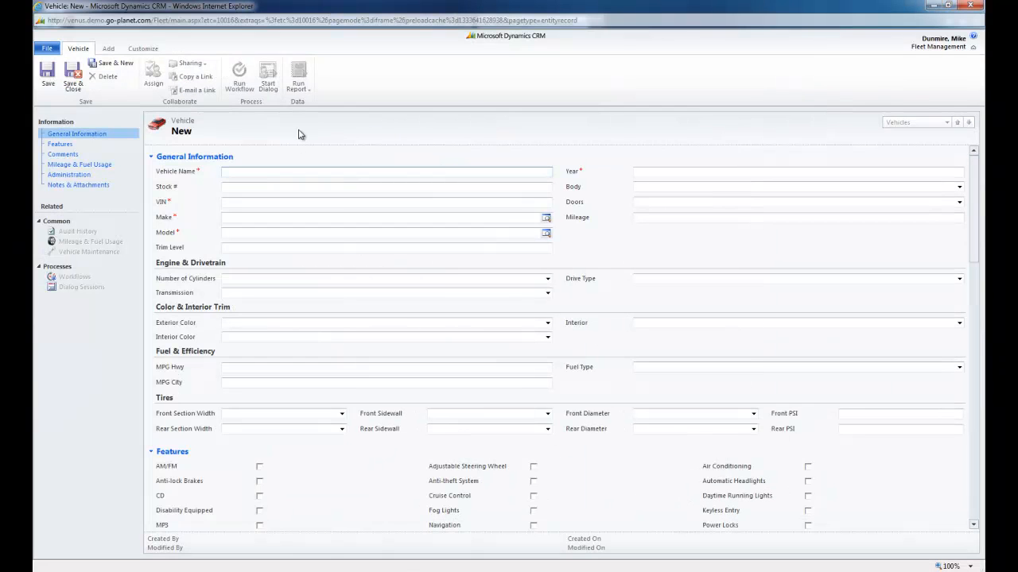
- Enter 2012 Dodge Charger as the vehicle name, 000015 as the stock number, and fill in the VIN
left_click(294, 171)
type("2012 Dodge Charger")
key("Tab")
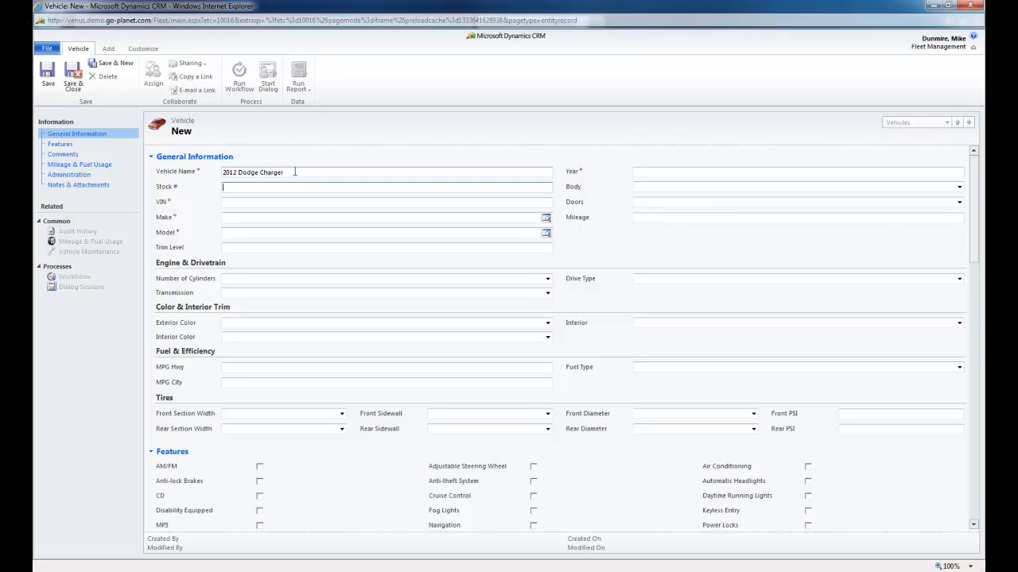
type("000015")
key("Tab")
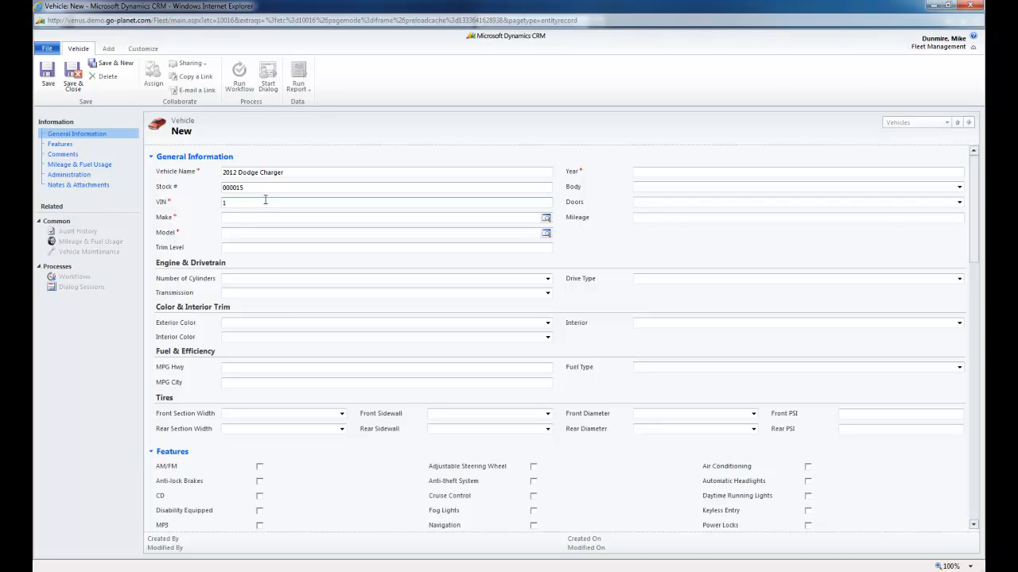
type("1DO1251154G435456")
- Set the vehicle's make to Dodge, its model to Charger and its trim level to R/T
left_click(527, 218)
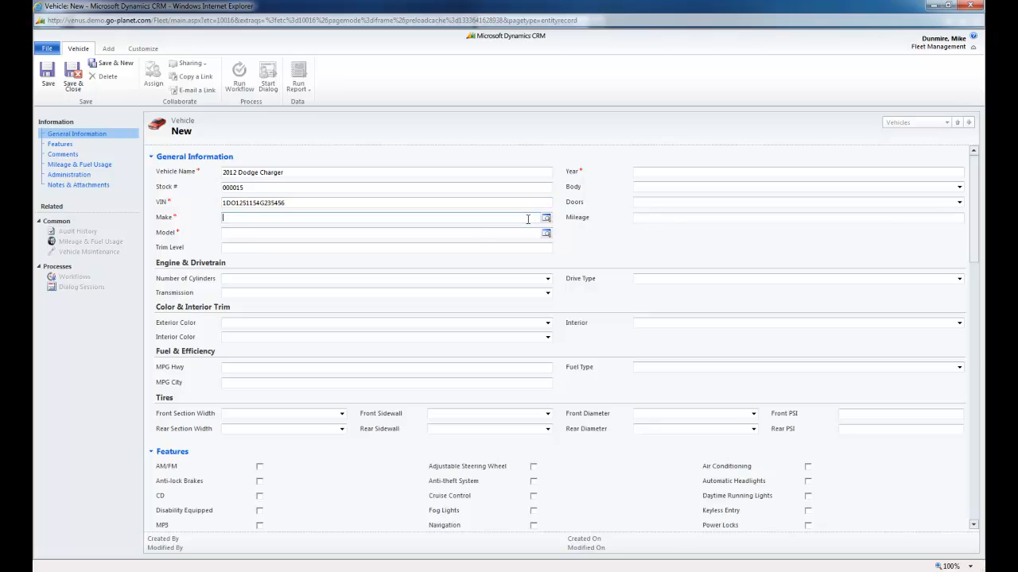
type("d")
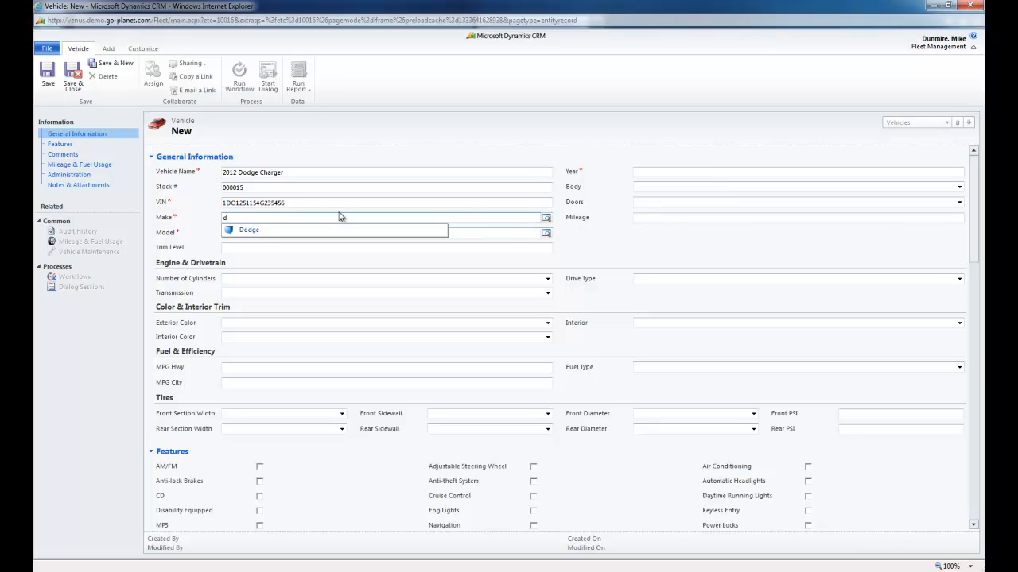
left_click(262, 231)
left_click(257, 232)
type("char")
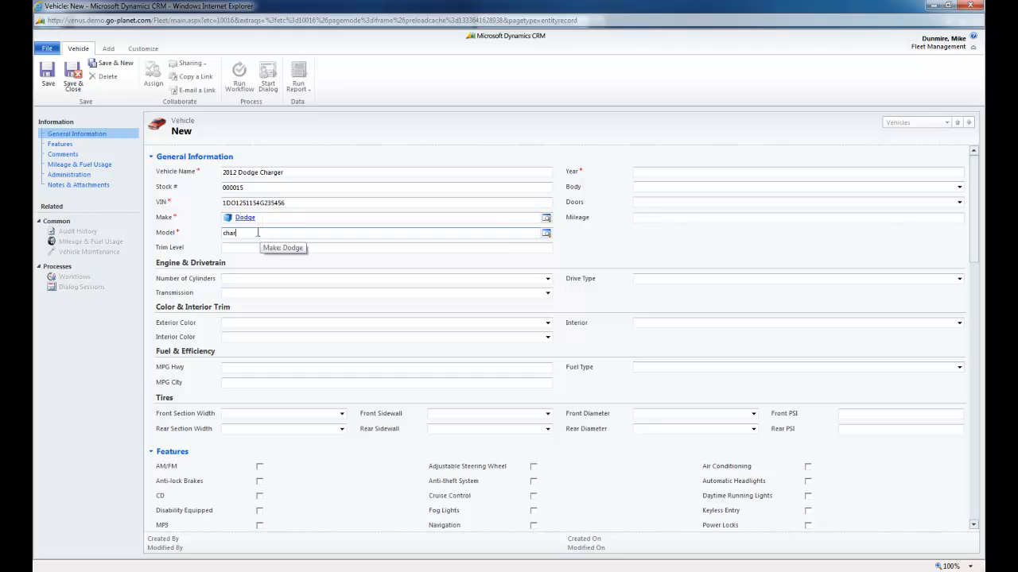
left_click(245, 248)
left_click(246, 248)
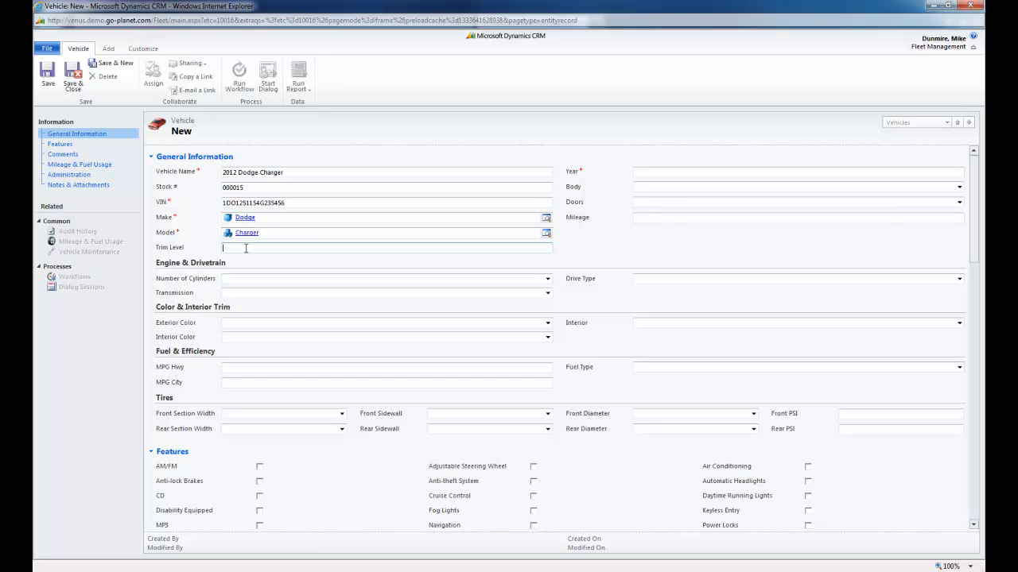
type("R/T")
- Set the year to 2012, the body to Coupe, the doors to 2D and the mileage to 623
left_click(660, 172)
left_click(657, 187)
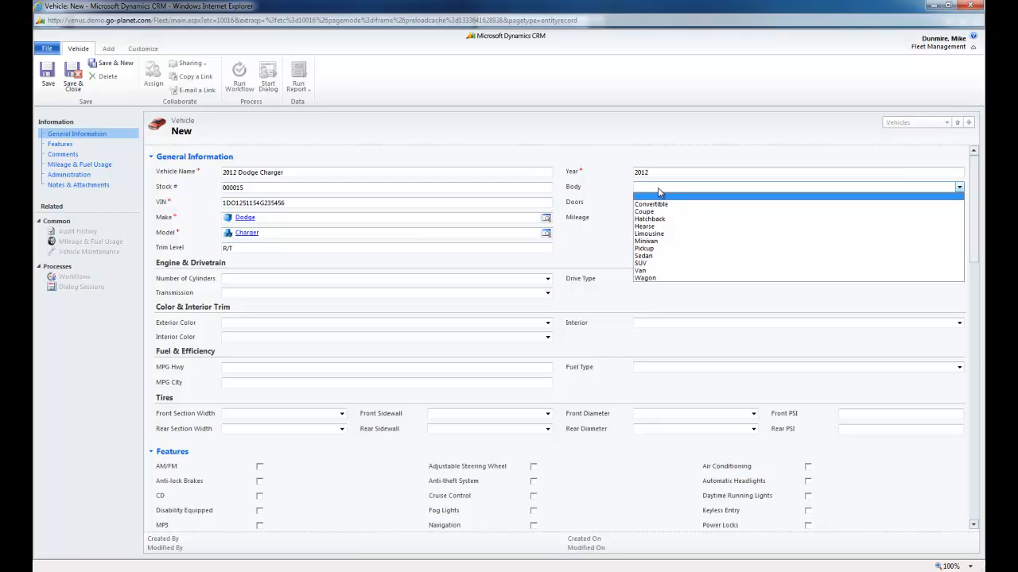
left_click(657, 212)
left_click(658, 202)
left_click(659, 218)
left_click(657, 217)
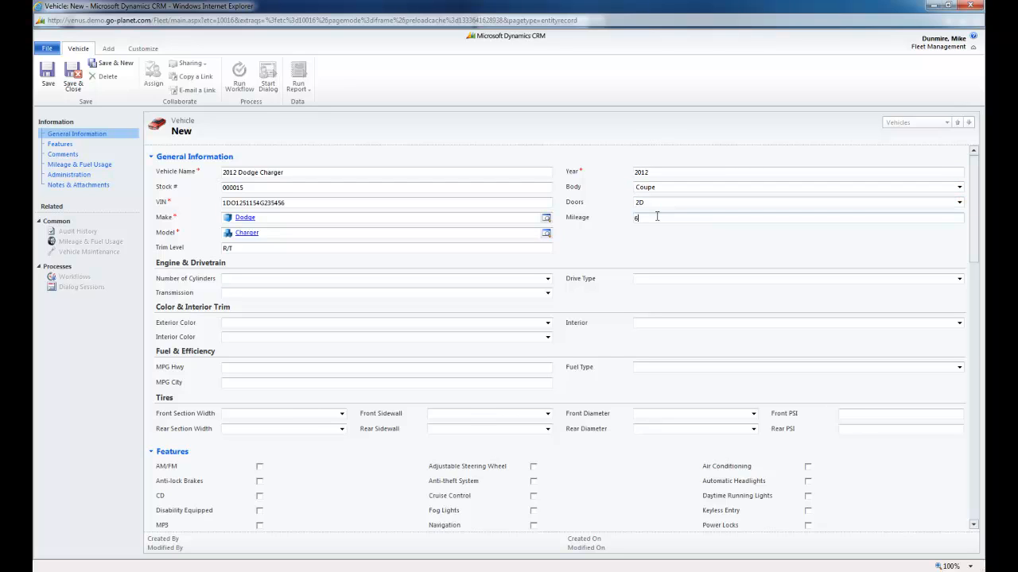
- Specify the engine and drivetrain as 8 Cyl, Automatic transmission and RWD drive type
left_click(546, 278)
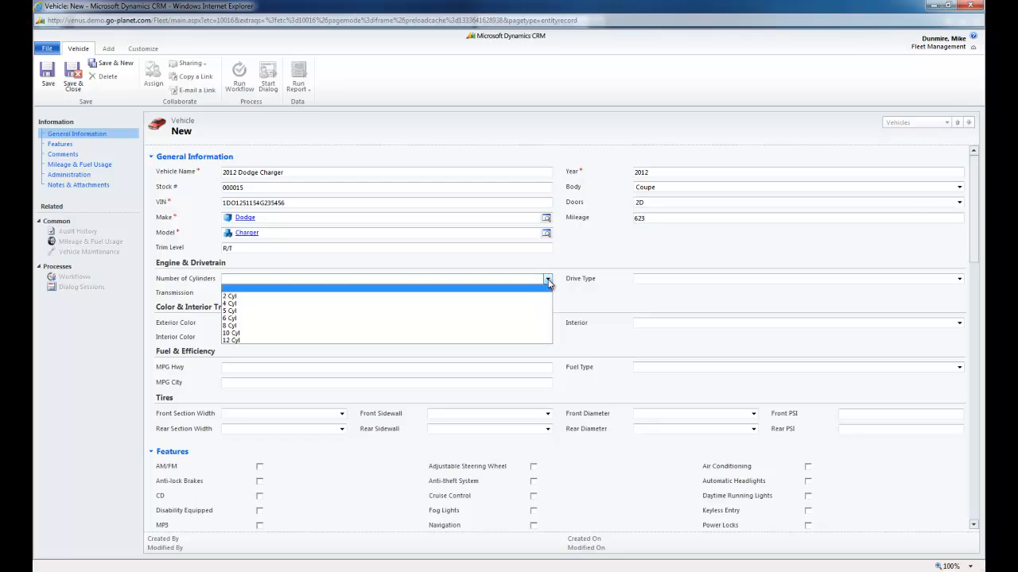
left_click(541, 326)
left_click(547, 292)
left_click(545, 310)
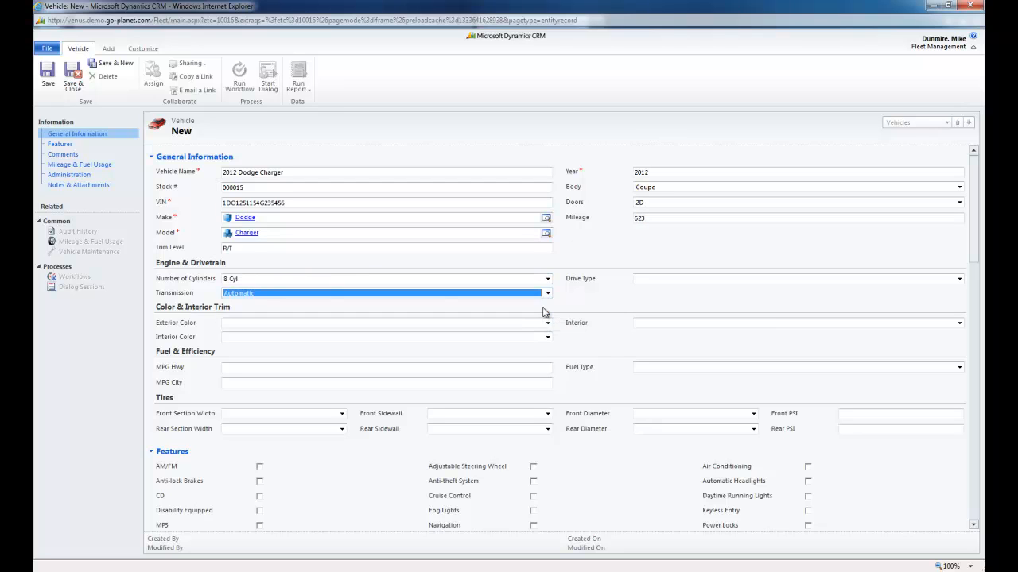
left_click(647, 281)
left_click(650, 311)
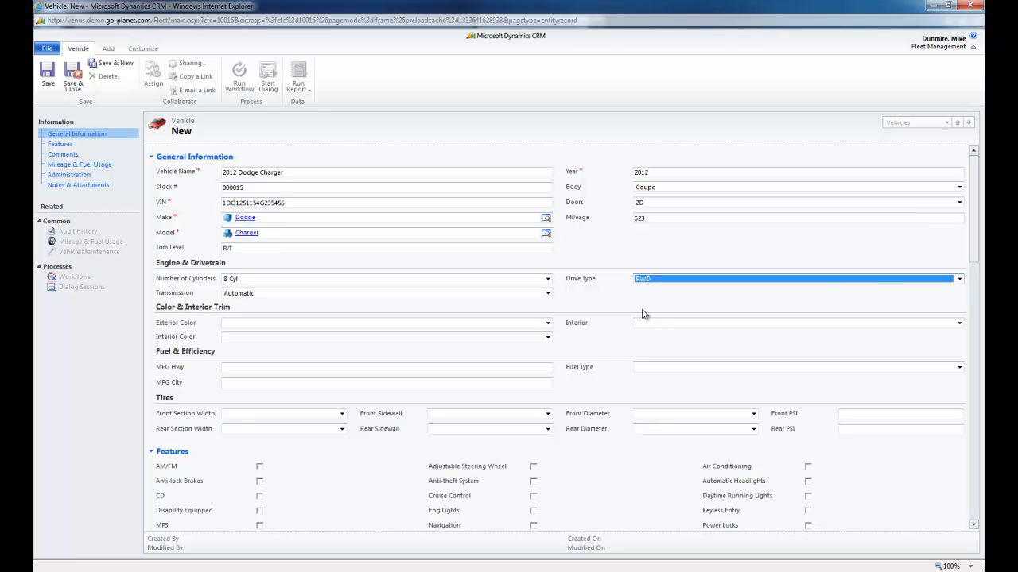
- Set the exterior color to Red, the interior color to Black and the interior to Leather
left_click(548, 324)
left_click(535, 422)
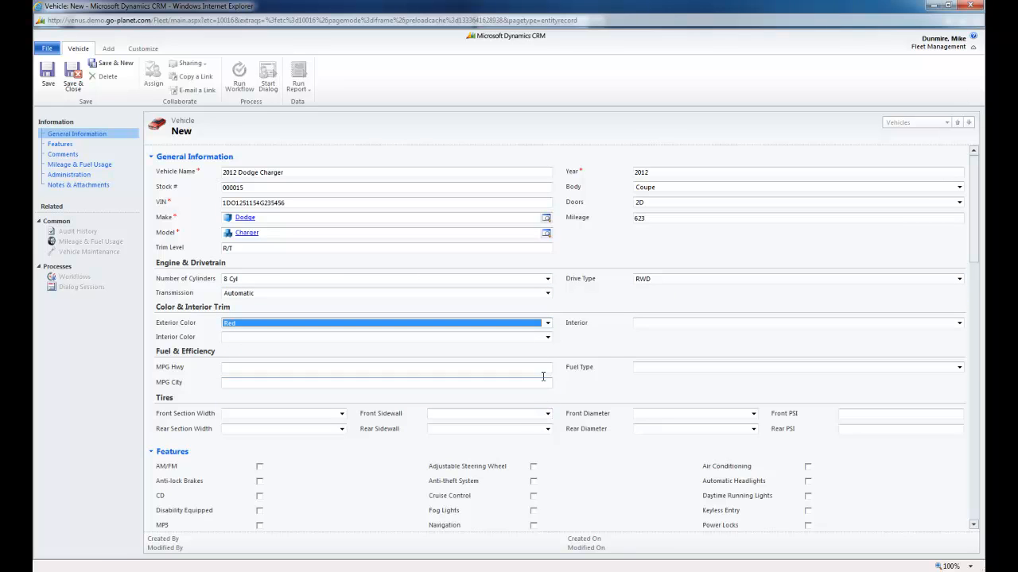
left_click(547, 338)
left_click(525, 362)
left_click(636, 324)
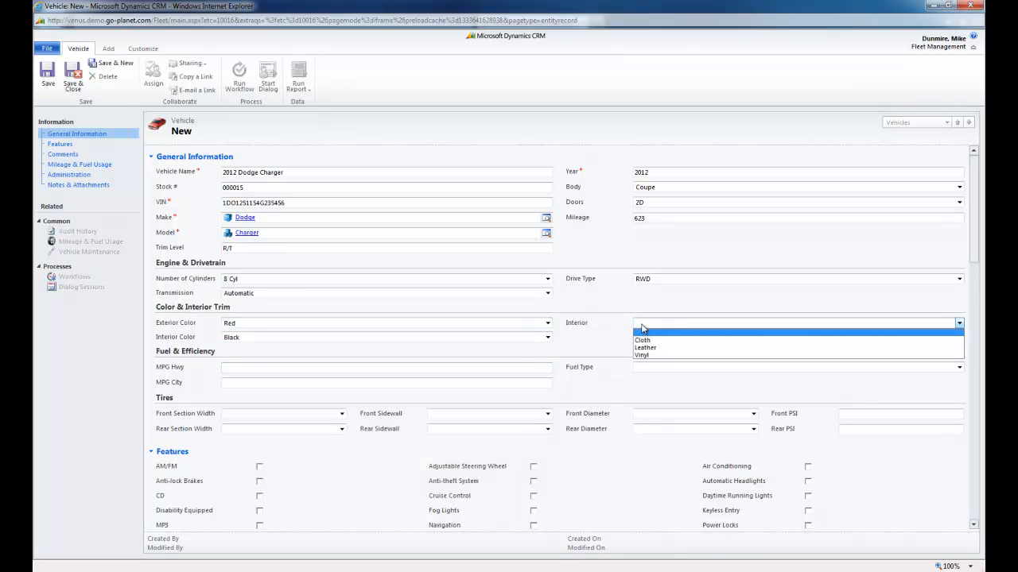
left_click(646, 350)
- Enter 19 for highway MPG and 28 for city MPG, with Gasoline as the fuel type
left_click(525, 370)
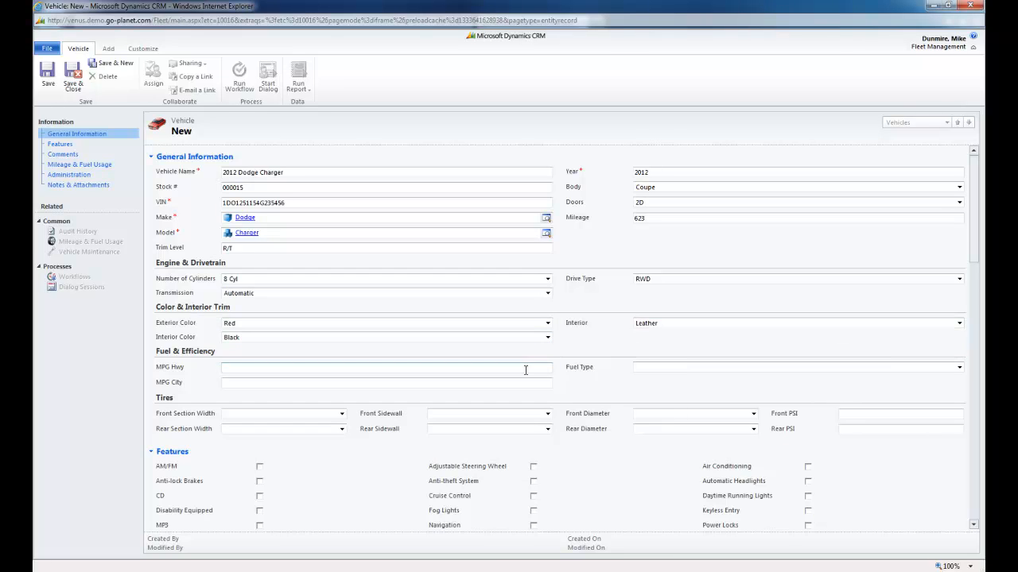
key("Tab")
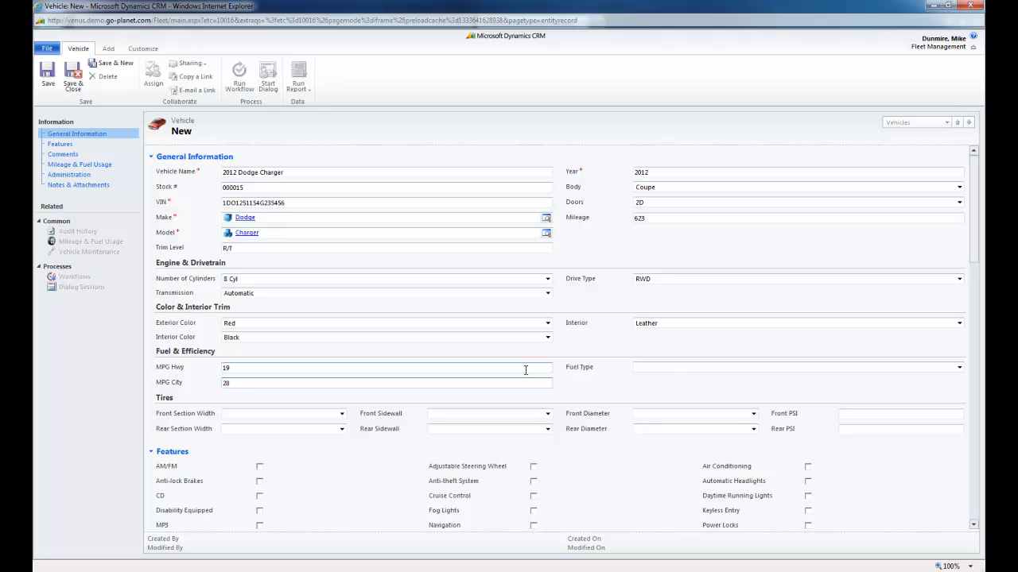
key("Tab")
key("g")
- Specify the front tires with section width 205, sidewall 45, diameter 17 and 29 PSI
left_click(342, 413)
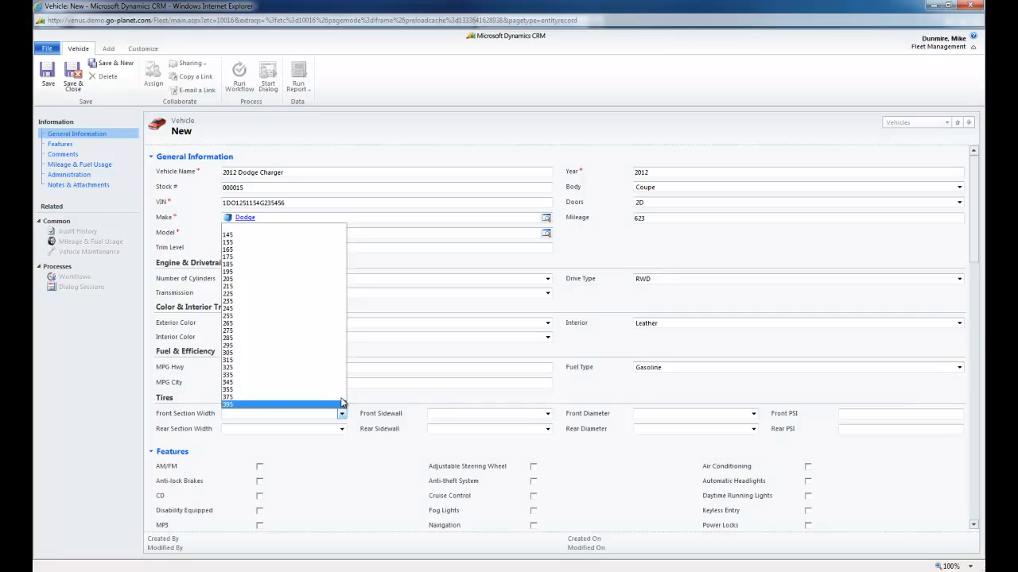
left_click(307, 279)
left_click(448, 413)
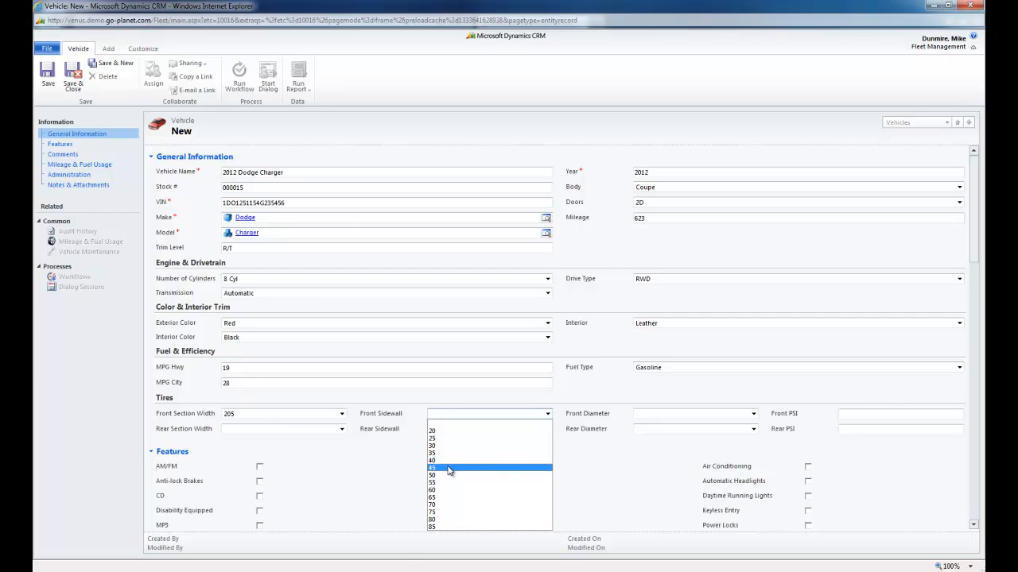
left_click(449, 470)
left_click(652, 414)
left_click(664, 301)
left_click(850, 415)
- Specify the rear tires with section width 205, sidewall 45, diameter 17 and 29 PSI
left_click(341, 429)
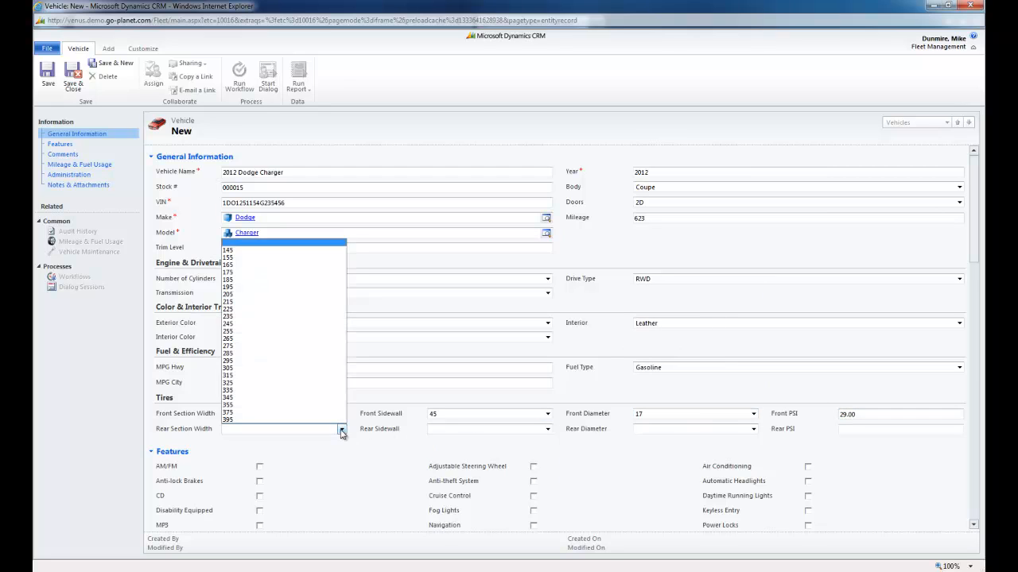
left_click(273, 297)
left_click(547, 429)
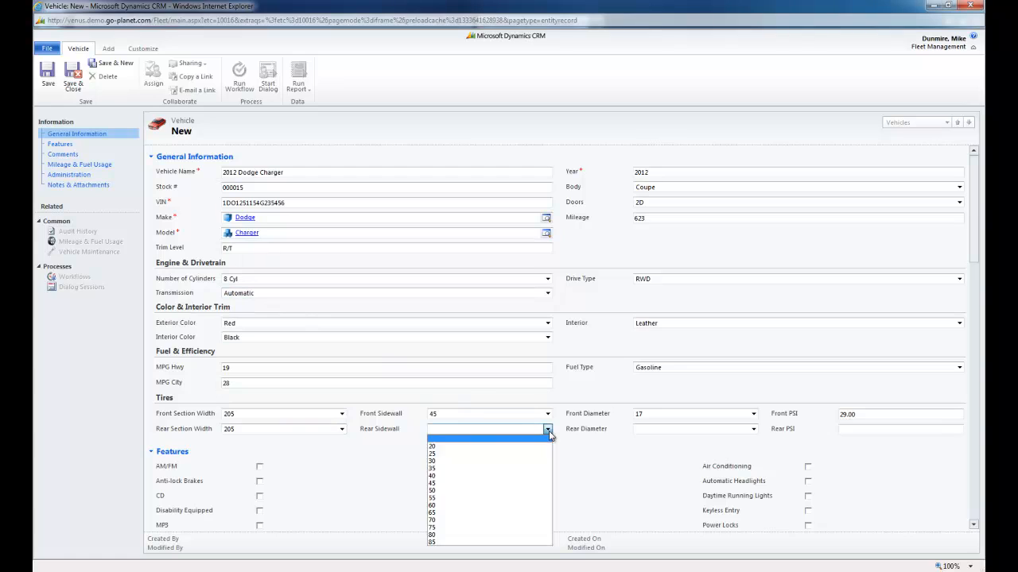
left_click(521, 480)
left_click(752, 429)
left_click(699, 309)
left_click(846, 430)
type("29")
- Enable the features AM/FM, Anti-lock Brakes, CD, MP3, Power Mirrors, Power Steering, Sunroof/Moonroof and Traction/Stability Control
scroll(465, 443, "down", 3)
left_click(259, 236)
left_click(260, 251)
left_click(259, 266)
left_click(259, 295)
left_click(259, 310)
left_click(259, 325)
left_click(259, 340)
left_click(259, 369)
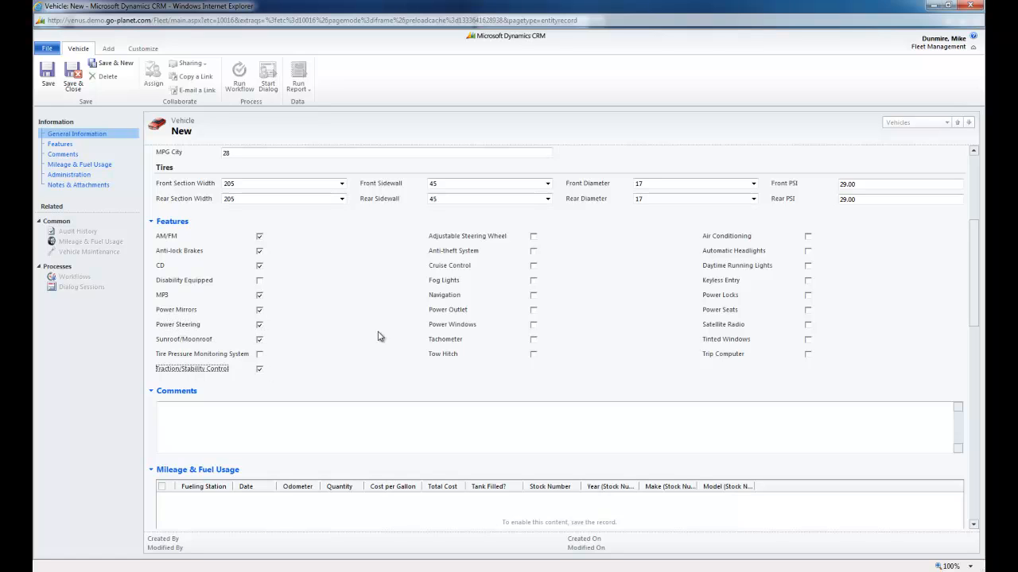
- Enable the features Adjustable Steering Wheel, Anti-theft System, Cruise Control, Fog Lights, Navigation, Power Windows and Tachometer
left_click(532, 236)
left_click(532, 250)
left_click(532, 265)
left_click(532, 280)
left_click(533, 295)
left_click(533, 325)
left_click(534, 340)
- Enable the features Air Conditioning, Automatic Headlights, Daytime Running Lights, Keyless Entry, Power Locks, Power Seats and Satellite Radio
left_click(807, 236)
left_click(807, 250)
left_click(807, 265)
left_click(807, 280)
left_click(808, 295)
left_click(808, 309)
left_click(807, 324)
left_click(545, 421)
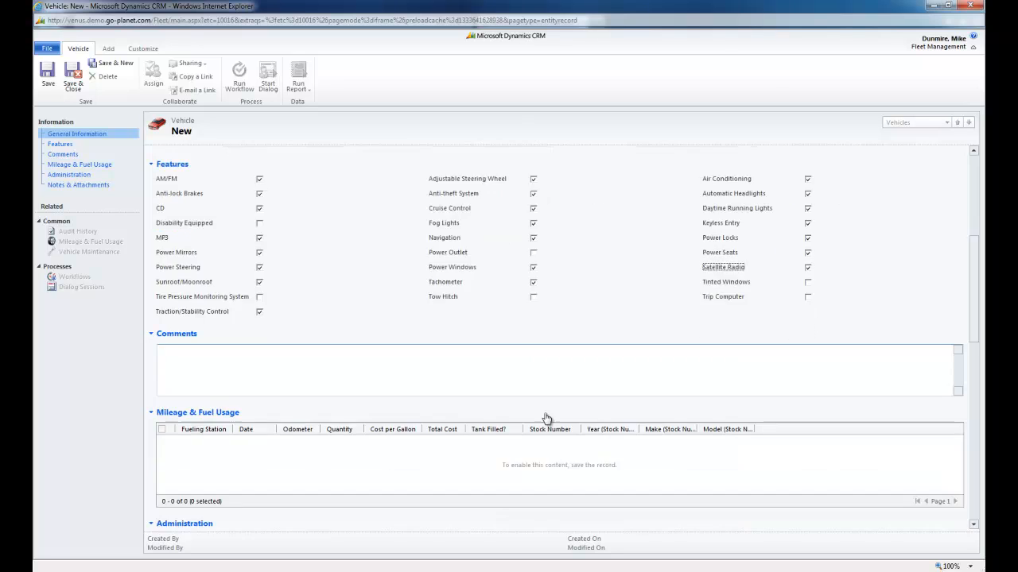
- Set Cumberland Mountain Dodge as the place of purchase and enter ABC569 as the plate number
scroll(529, 381, "down", 4)
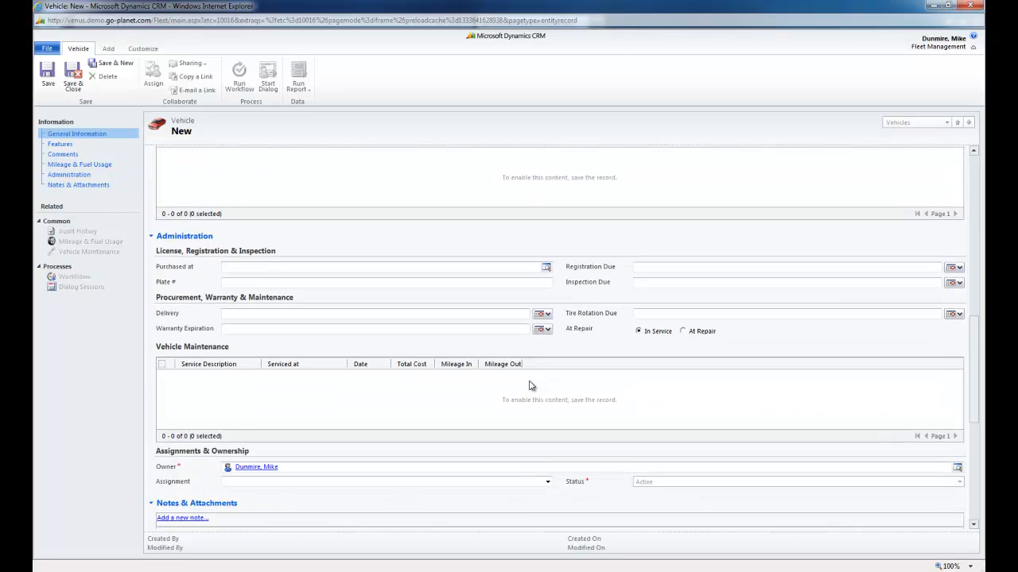
left_click(527, 269)
type("cumberland")
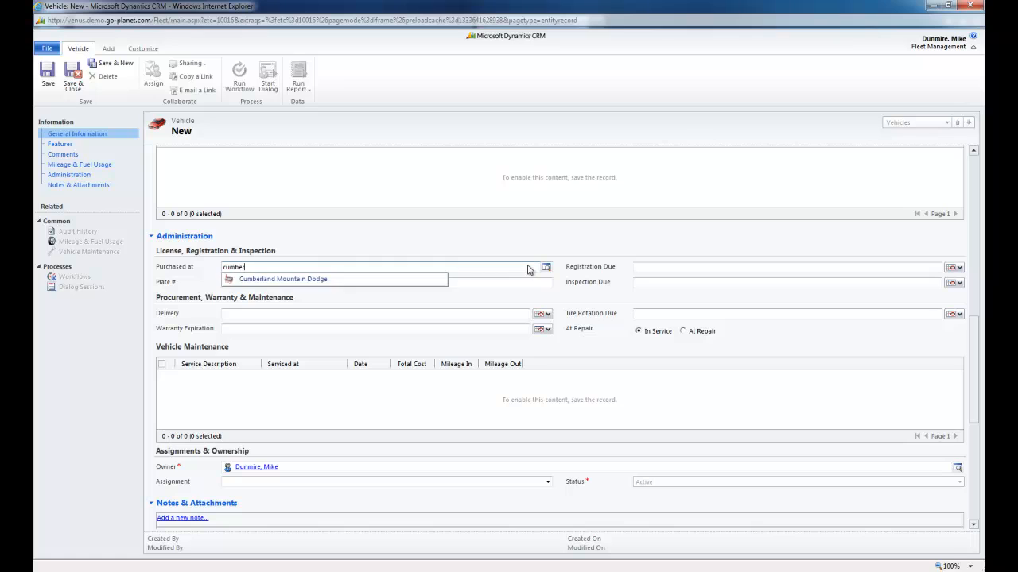
left_click(324, 280)
left_click(322, 282)
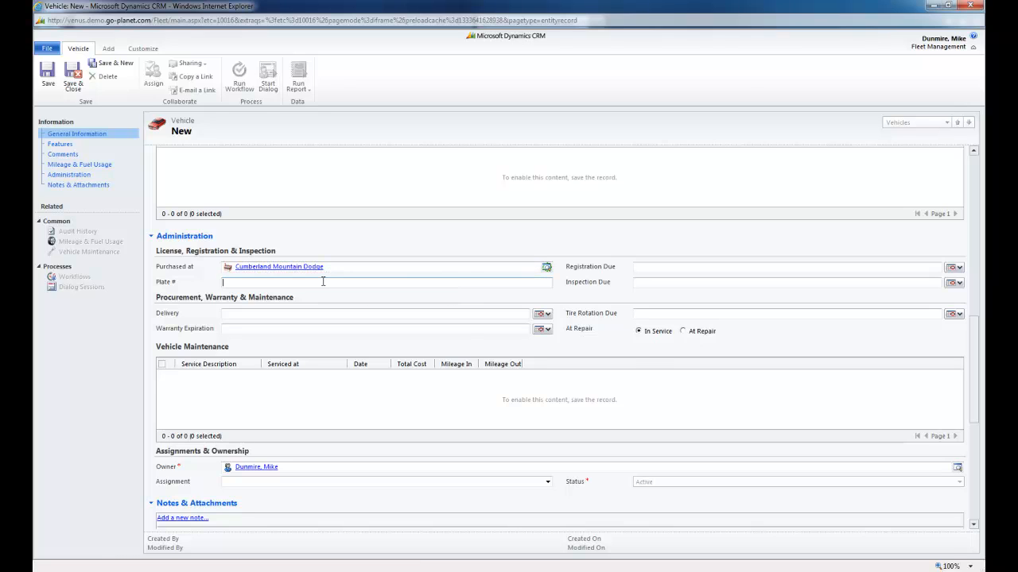
type("ABC569")
- Set the delivery date to 4/5/2012 and the warranty expiration to 4/5/2016
left_click(542, 313)
left_click(559, 405)
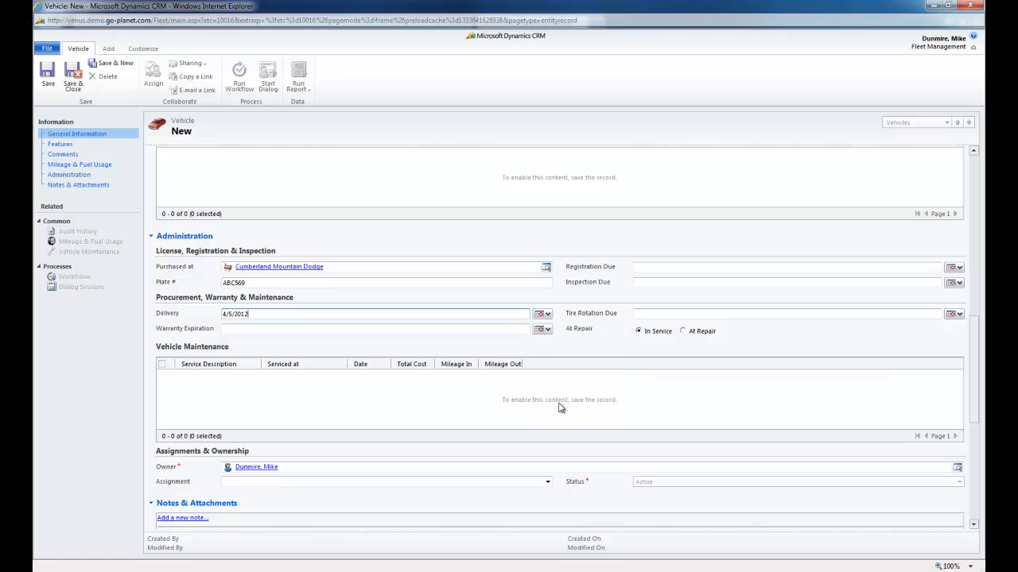
left_click(541, 328)
left_click(561, 422)
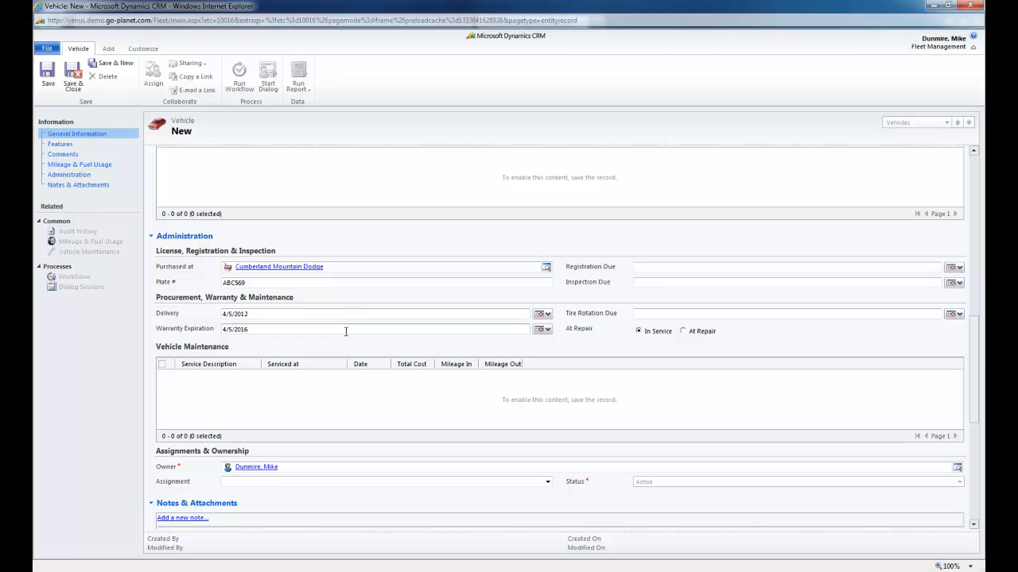
left_click(371, 350)
- Set the vehicle's assignment to Permanent, then save and close the new record
left_click(546, 482)
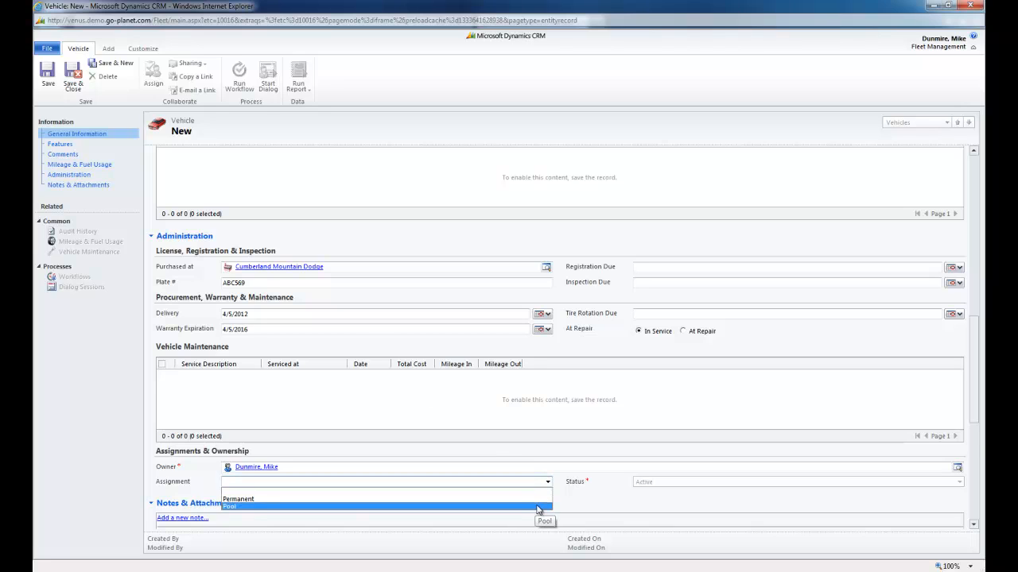
left_click(538, 499)
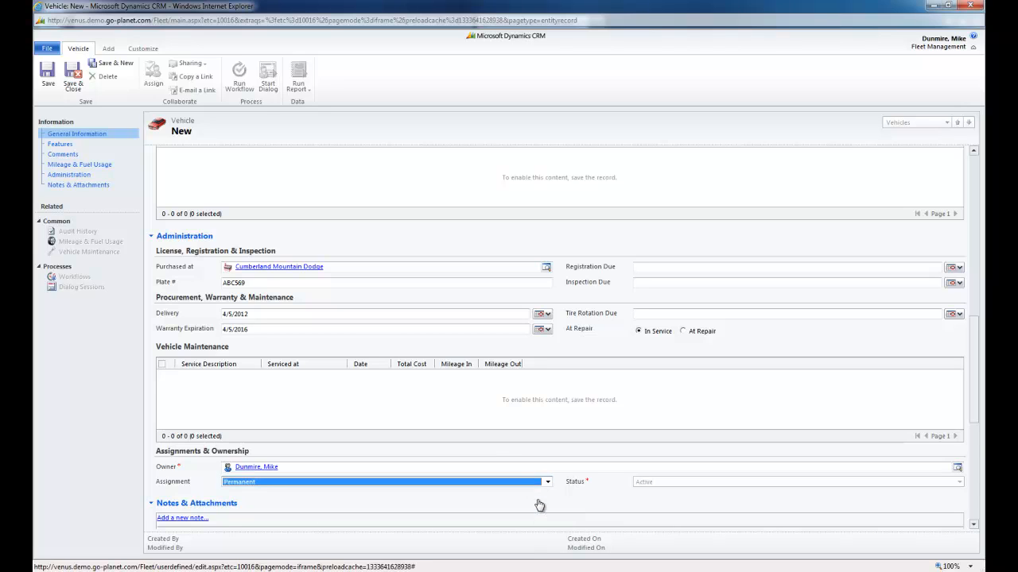
left_click(73, 80)
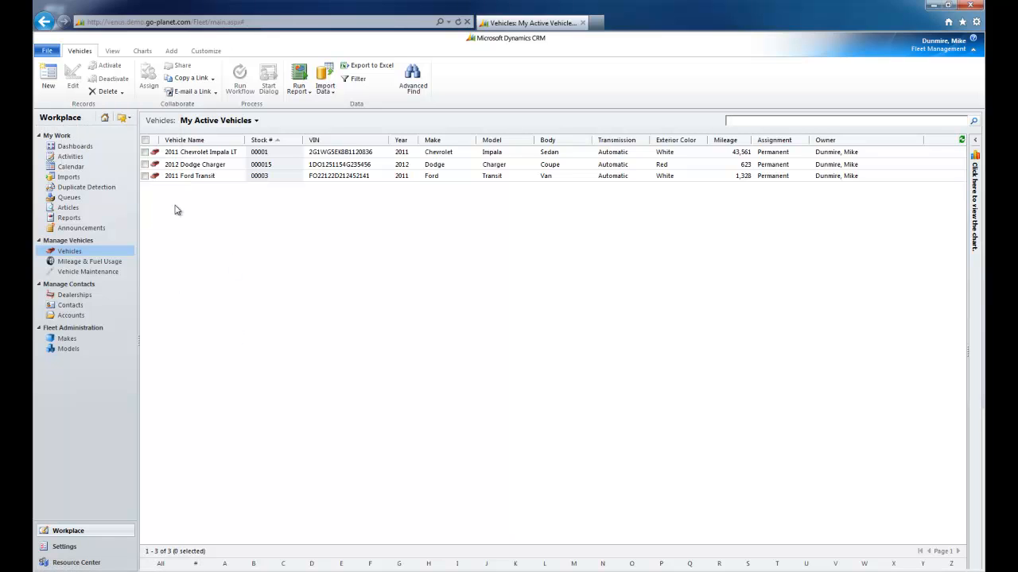
- Assign the 2012 Dodge Charger to another user, choosing the fourth person in the user lookup list
left_click(144, 165)
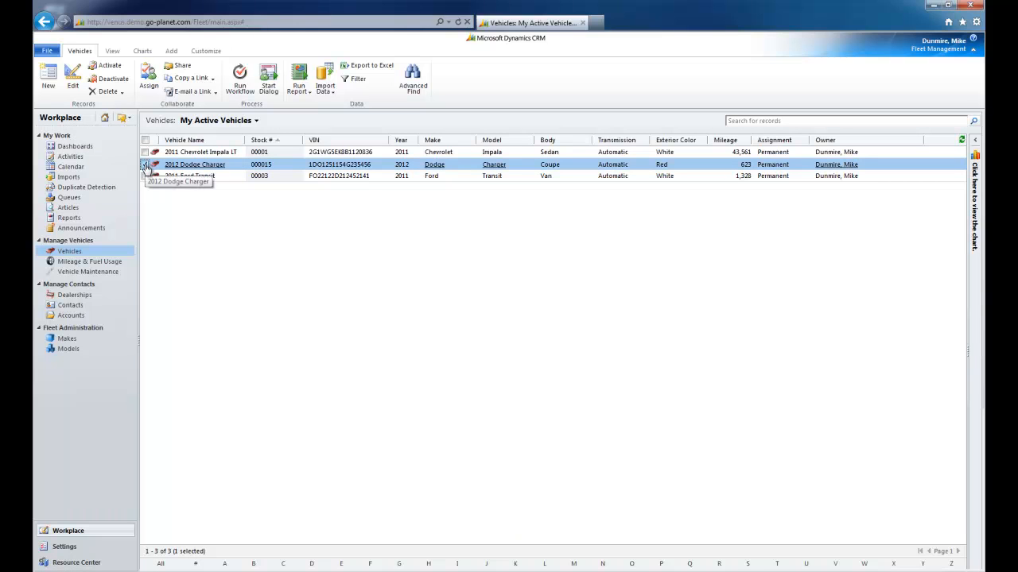
left_click(149, 80)
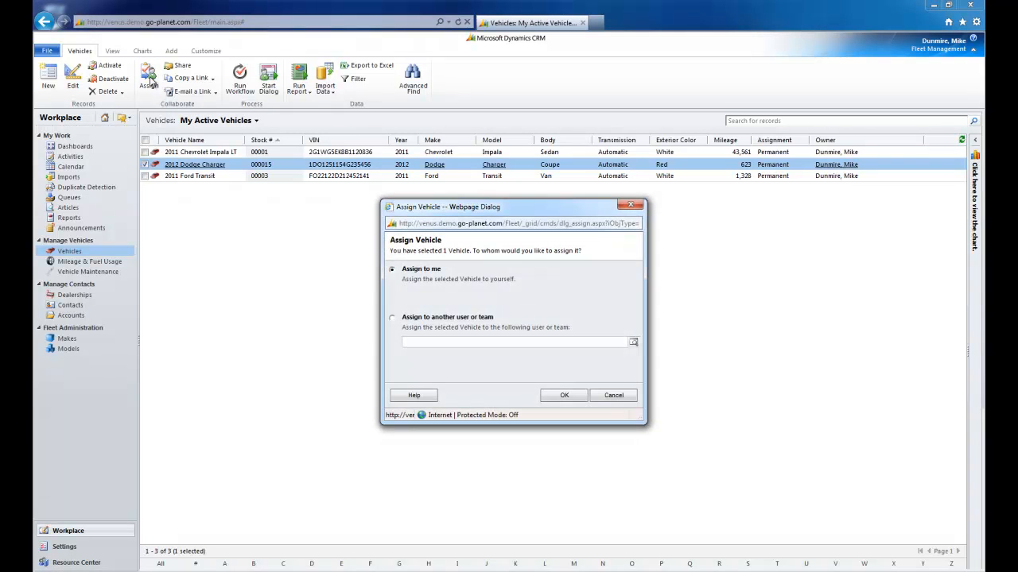
left_click(392, 319)
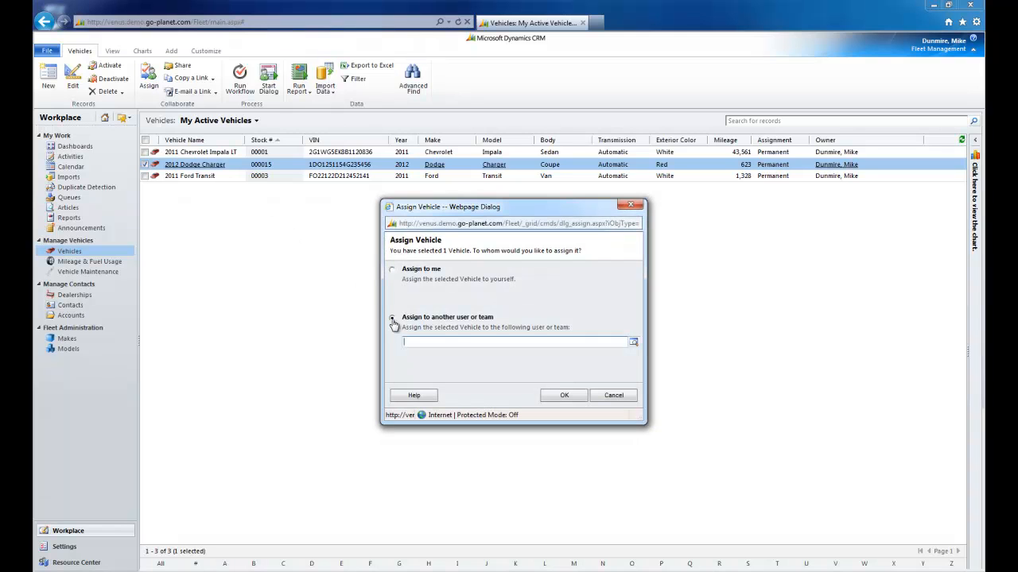
left_click(633, 343)
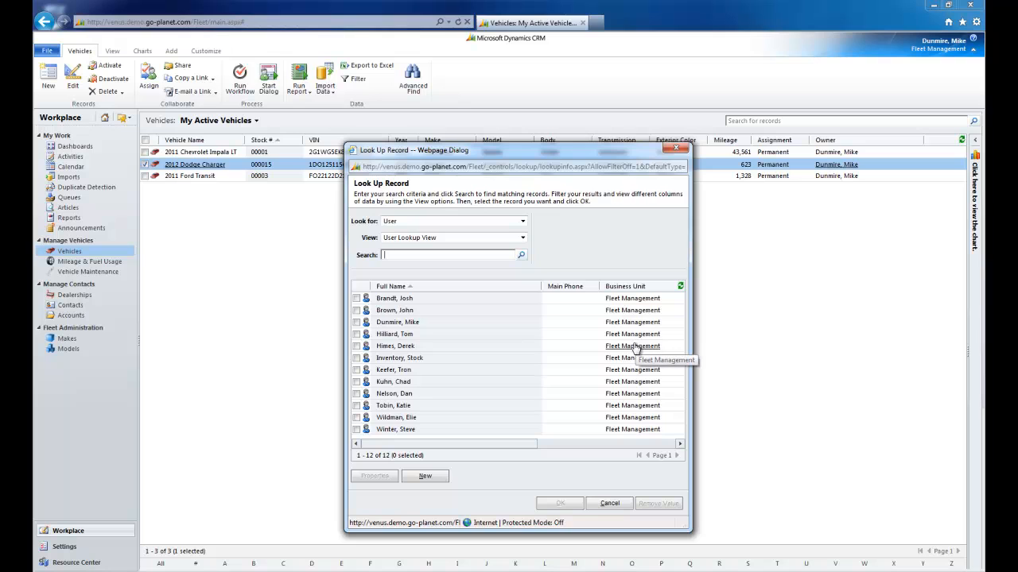
double_click(397, 334)
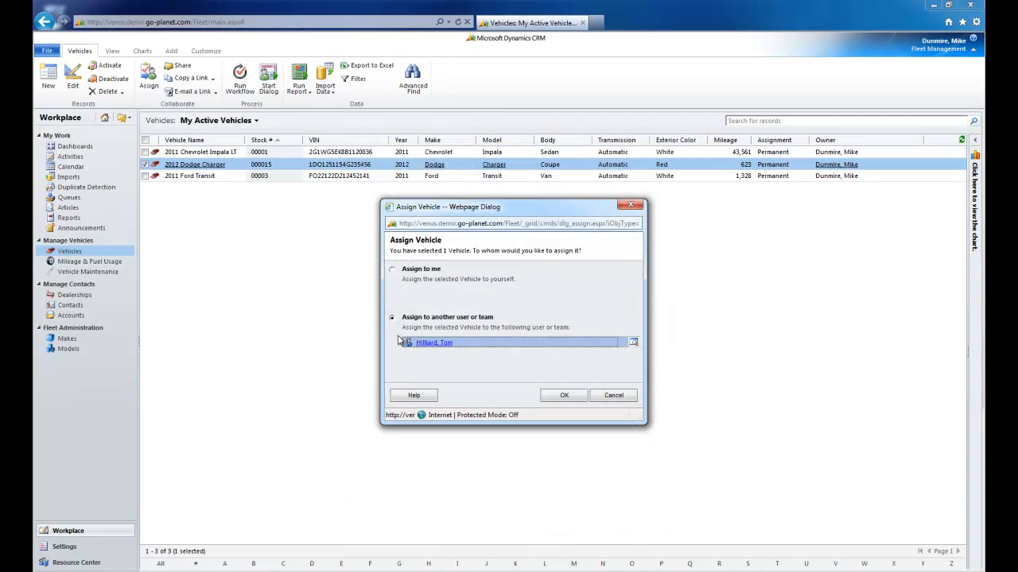
left_click(561, 396)
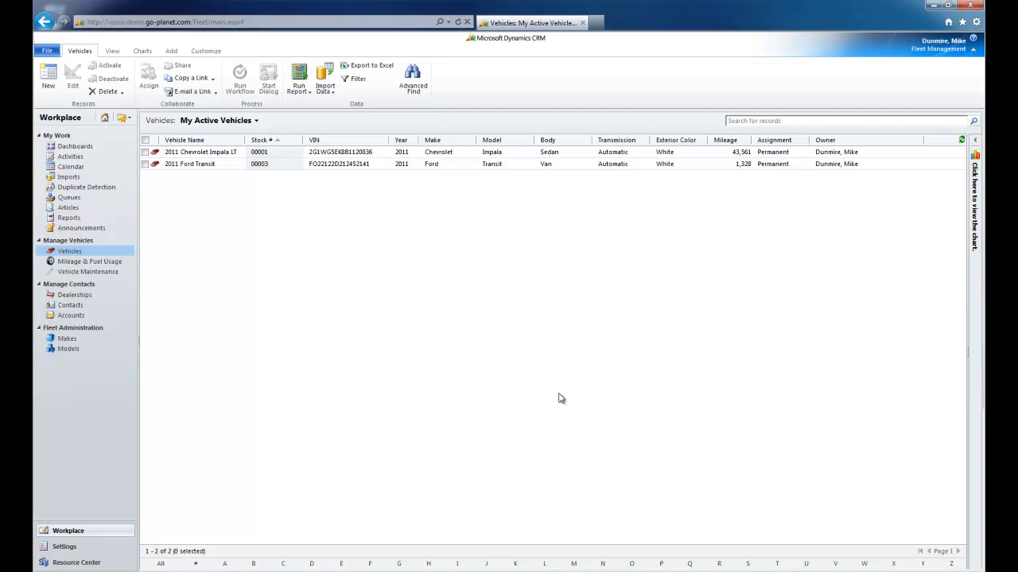
- Start a new mileage and fuel usage entry for the 2011 Chevrolet Impala LT with fueling station Exxon and date 4/5/2012
left_click(71, 255)
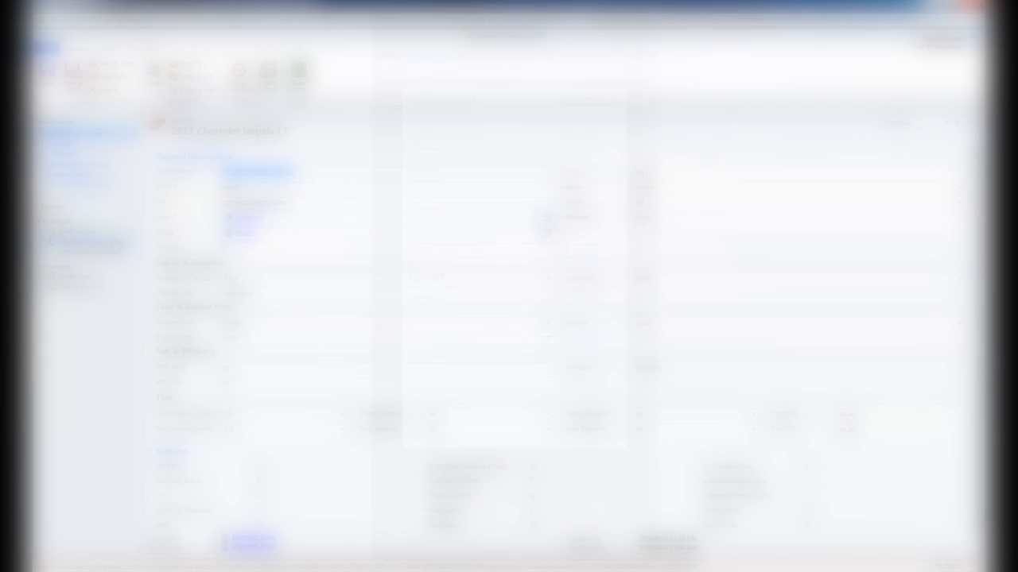
left_click(115, 243)
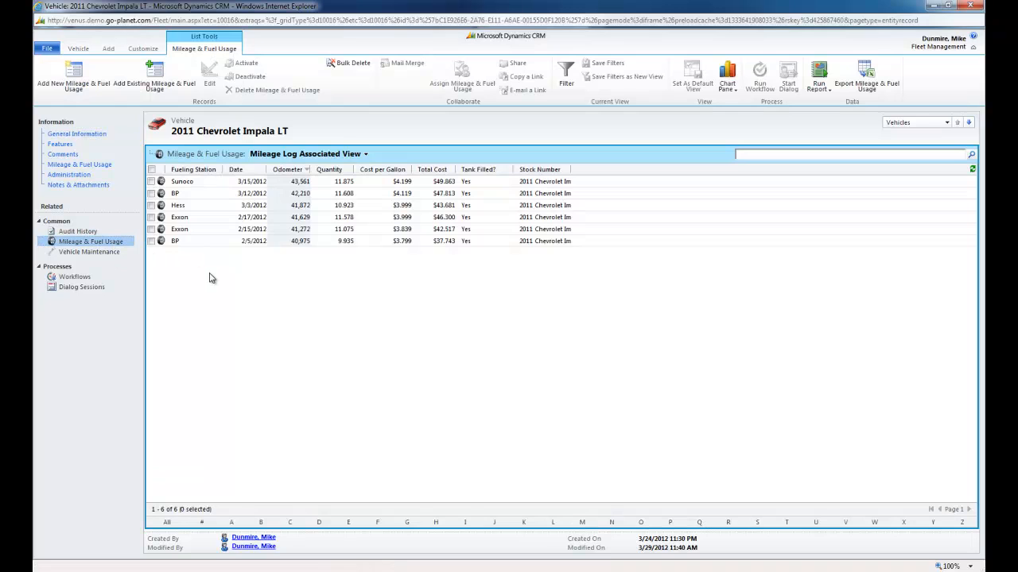
left_click(74, 74)
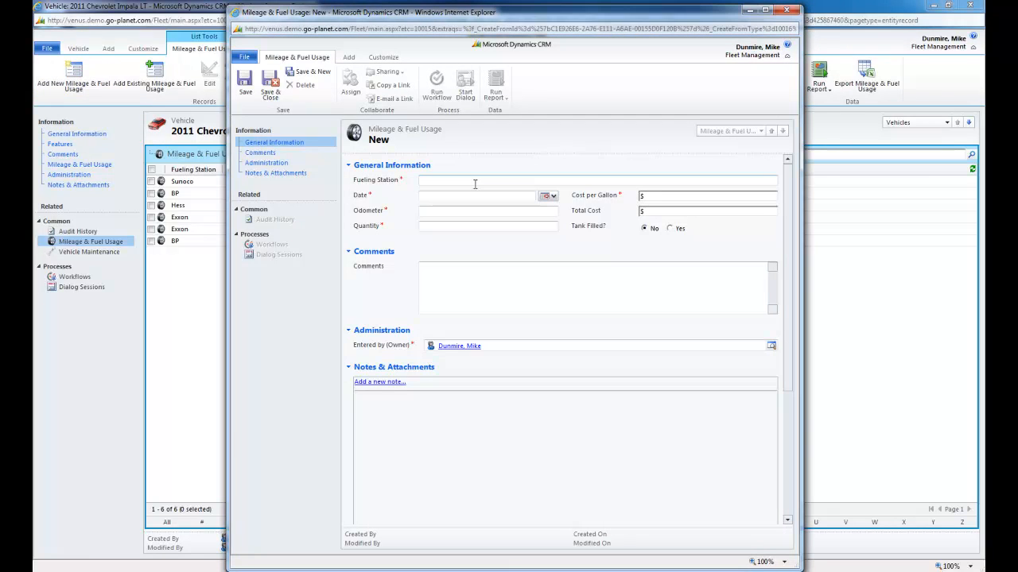
type("Exxon")
left_click(550, 196)
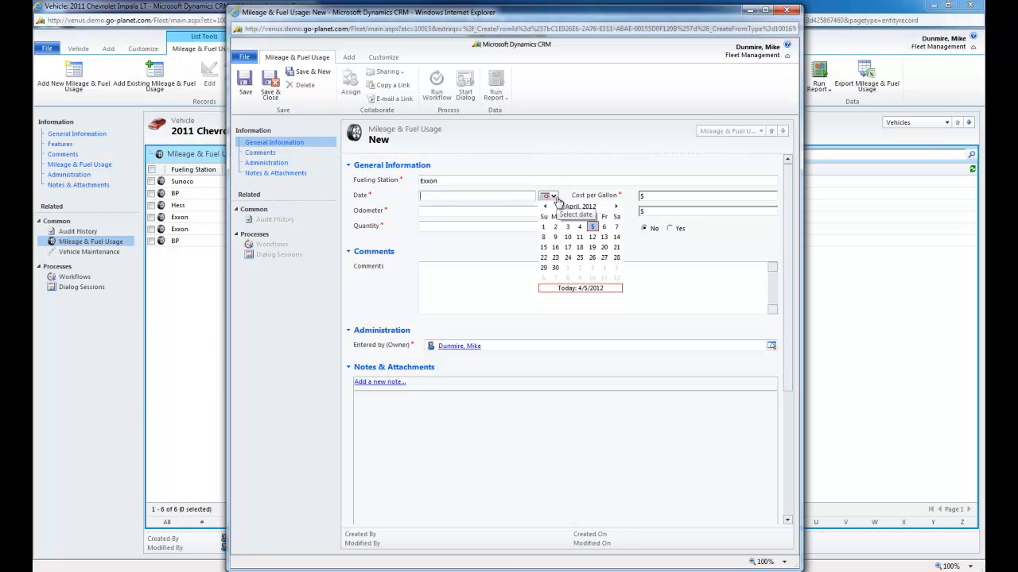
left_click(592, 227)
- Enter odometer 43789, quantity 14.24 and cost per gallon $3.999, mark the tank as filled, and save and close the fuel entry
left_click(542, 211)
type("43789")
key("Tab")
type("14.24")
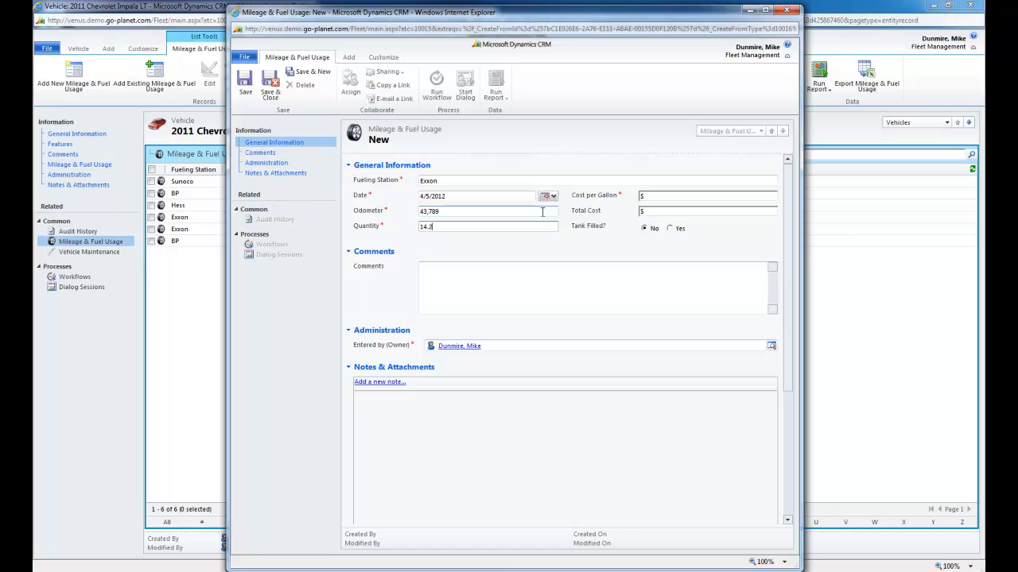
key("Tab")
type("3.999")
key("Tab")
left_click(671, 229)
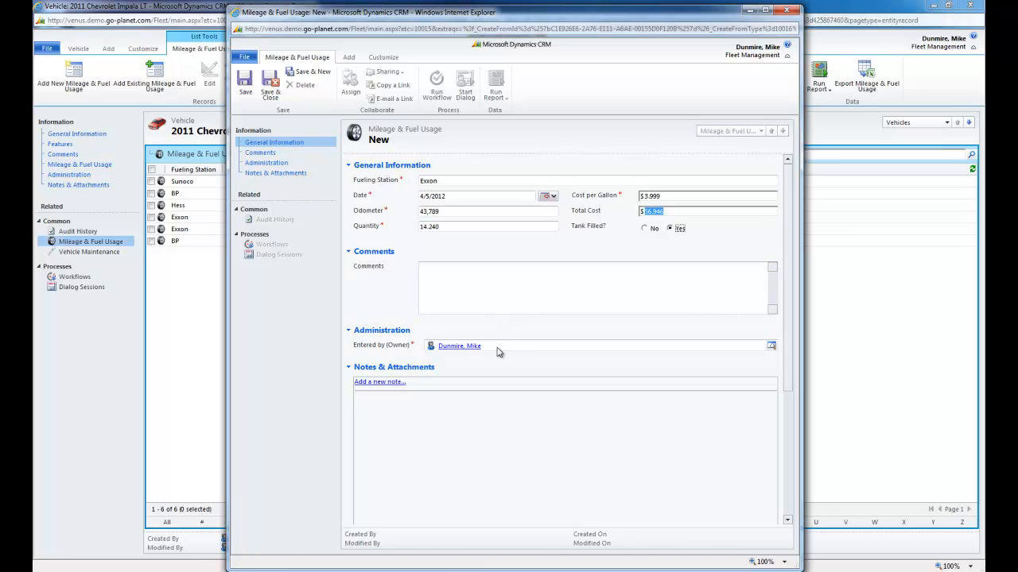
left_click(271, 83)
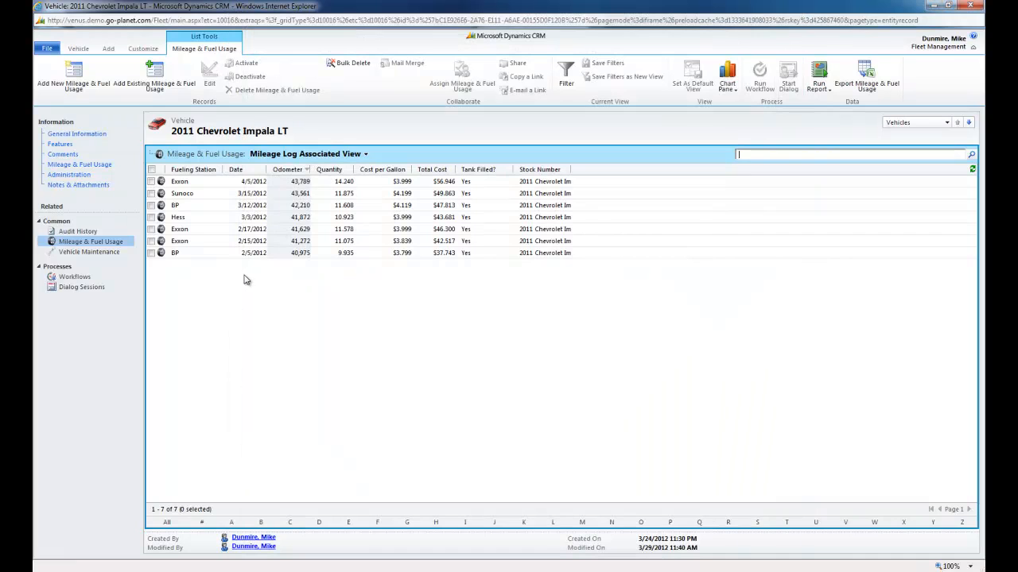
- Start a new maintenance record for the Impala described as Oil & Filter and serviced at Sam's Auto Repair & Service
left_click(89, 252)
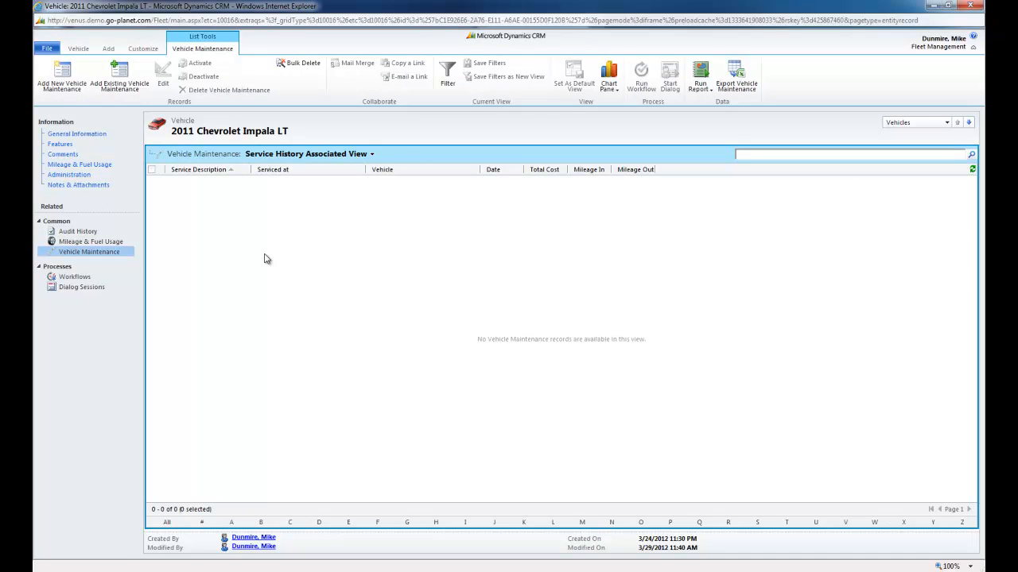
left_click(62, 76)
type("Oil & Filter")
left_click(432, 233)
type("sam")
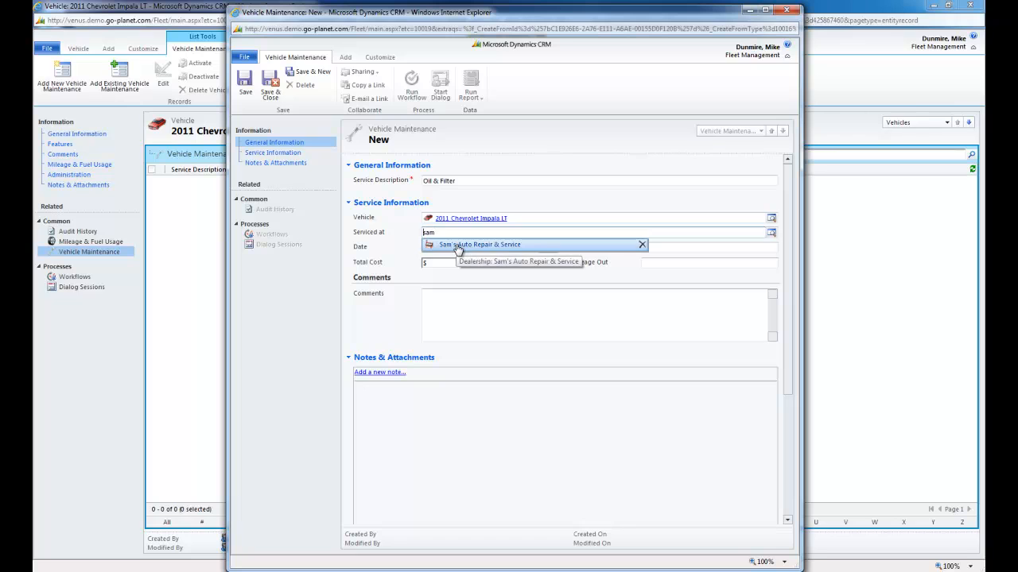
left_click(460, 244)
- Set the service date to 3/28/2012 and the total cost to $72.02
left_click(552, 249)
left_click(548, 261)
left_click(581, 321)
left_click(486, 264)
type("72.02")
- Enter mileage in 43558, mileage out 43560 and the comment "Oil & Filter", then save the maintenance record
left_click(665, 249)
type("43558")
left_click(665, 263)
type("43560")
left_click(621, 305)
type("Oil & Filter")
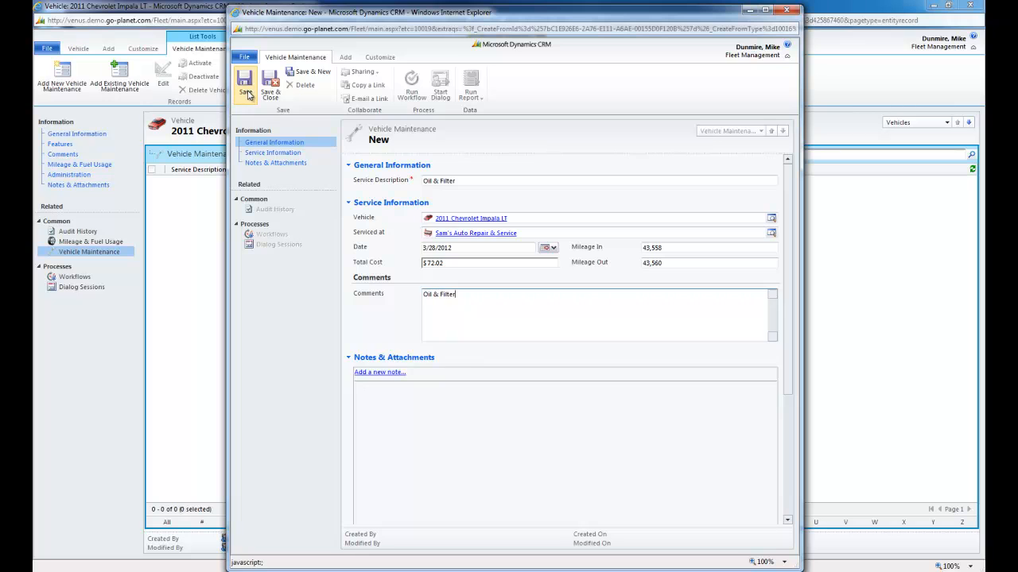
left_click(247, 93)
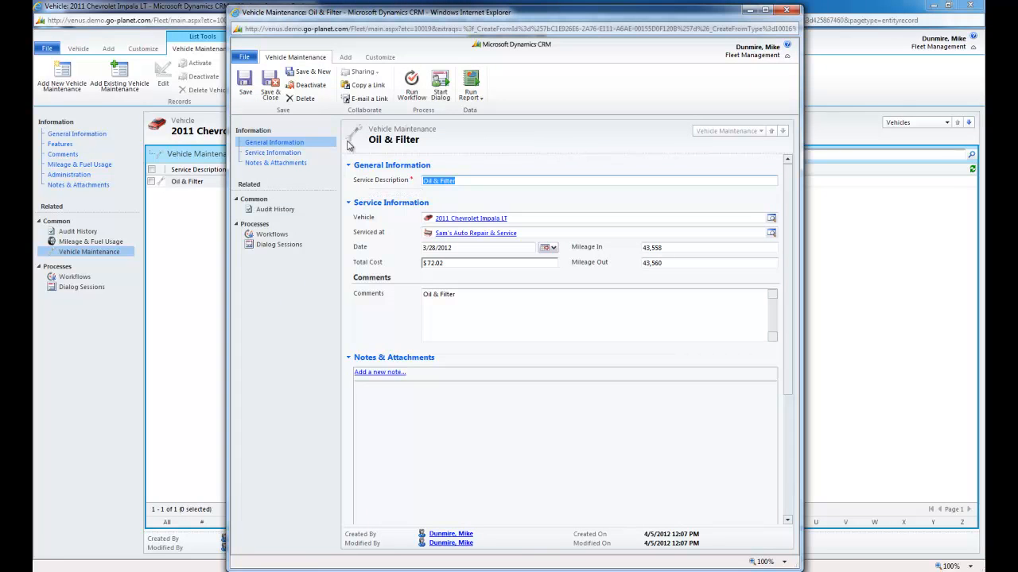
- Attach the file Sales Receipt.docx to the Oil & Filter maintenance record
left_click(345, 57)
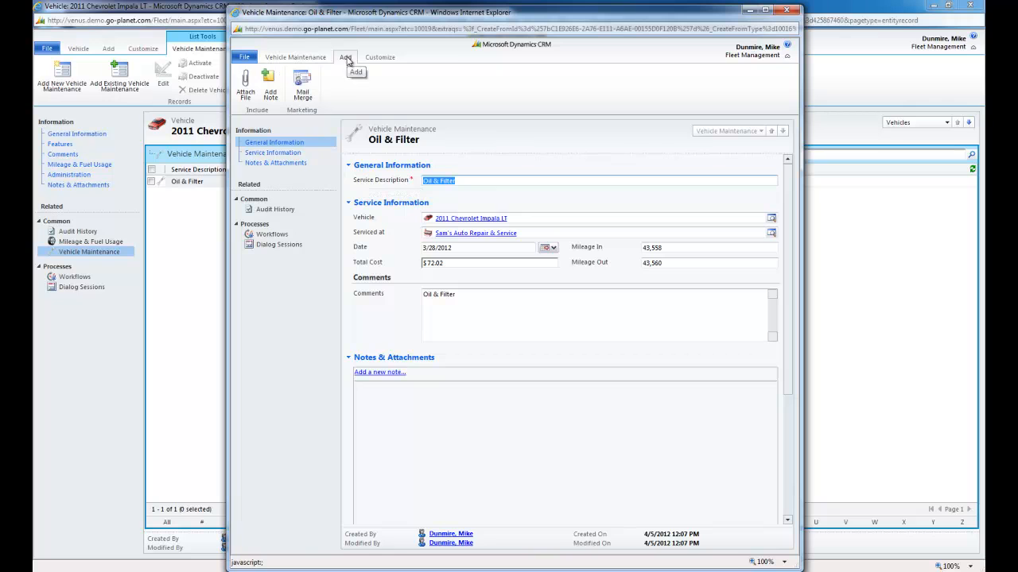
left_click(249, 92)
left_click(581, 343)
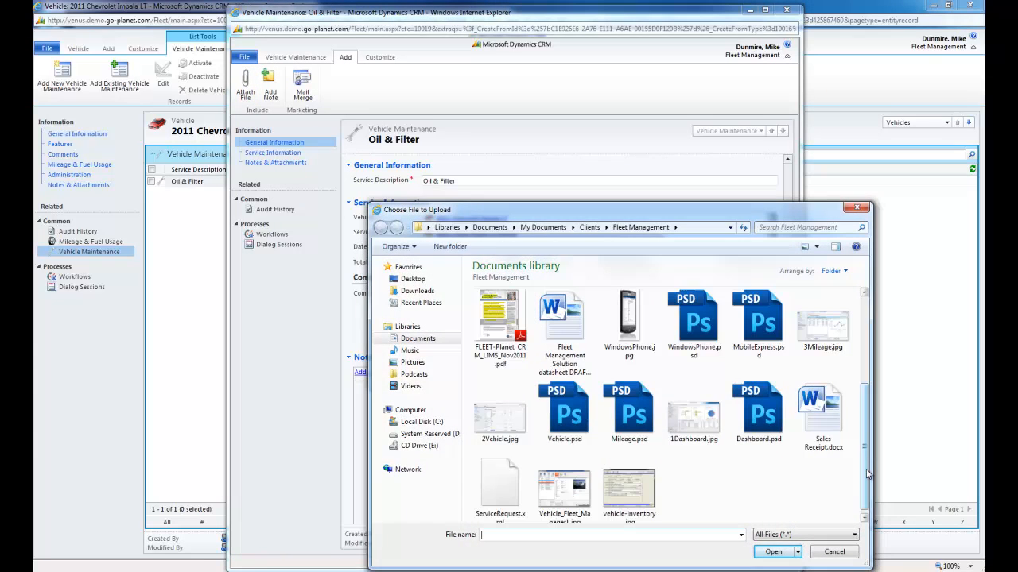
double_click(821, 410)
left_click(623, 344)
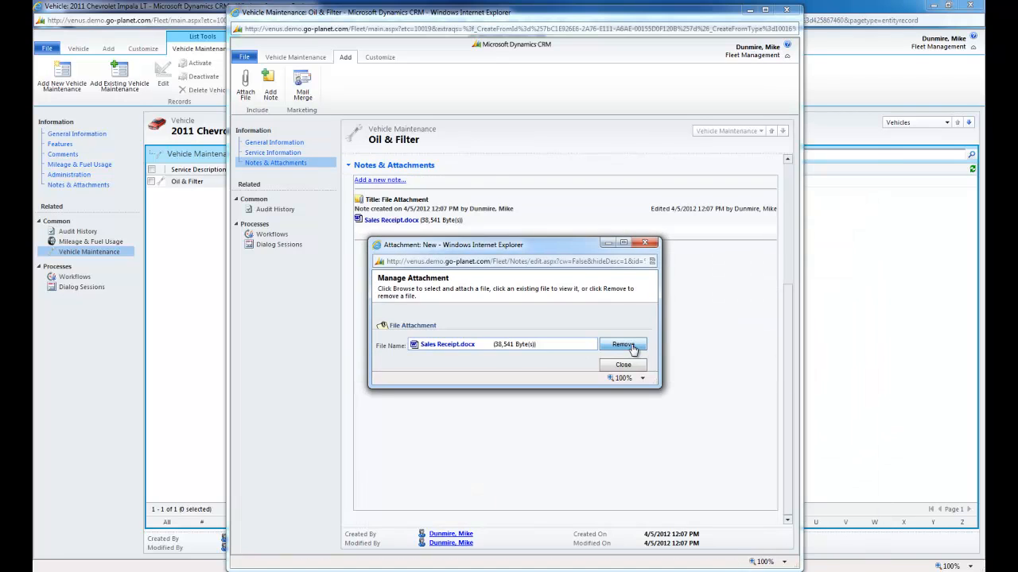
left_click(627, 365)
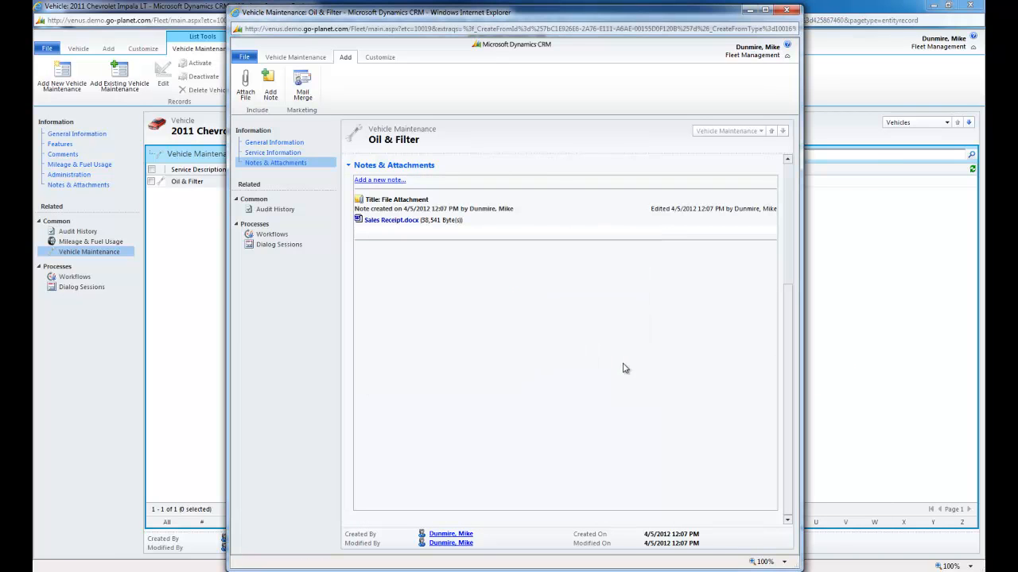
- Open the attached Sales Receipt.docx from its note in Word, review the line items and totals, and close both windows
right_click(403, 225)
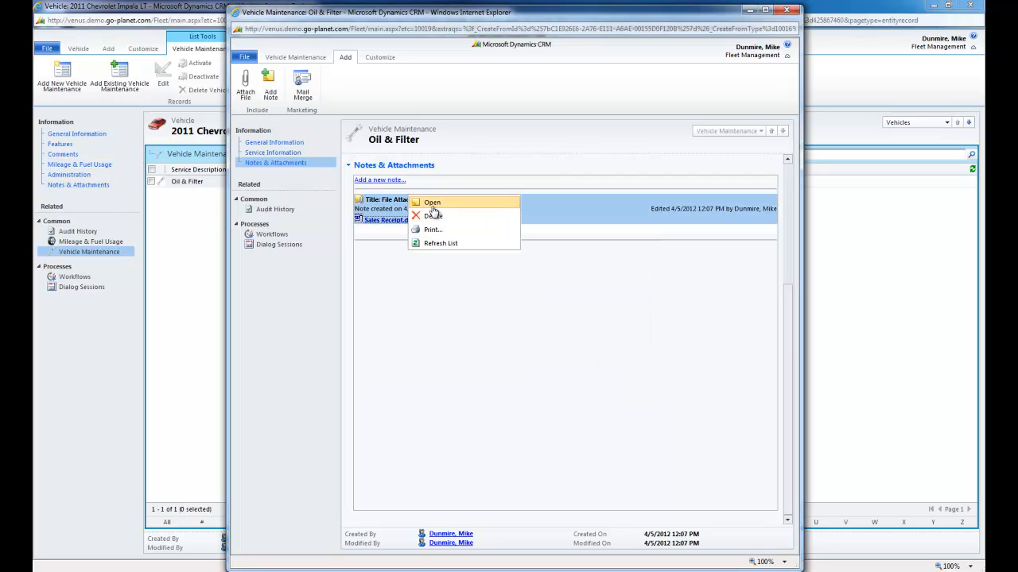
left_click(431, 204)
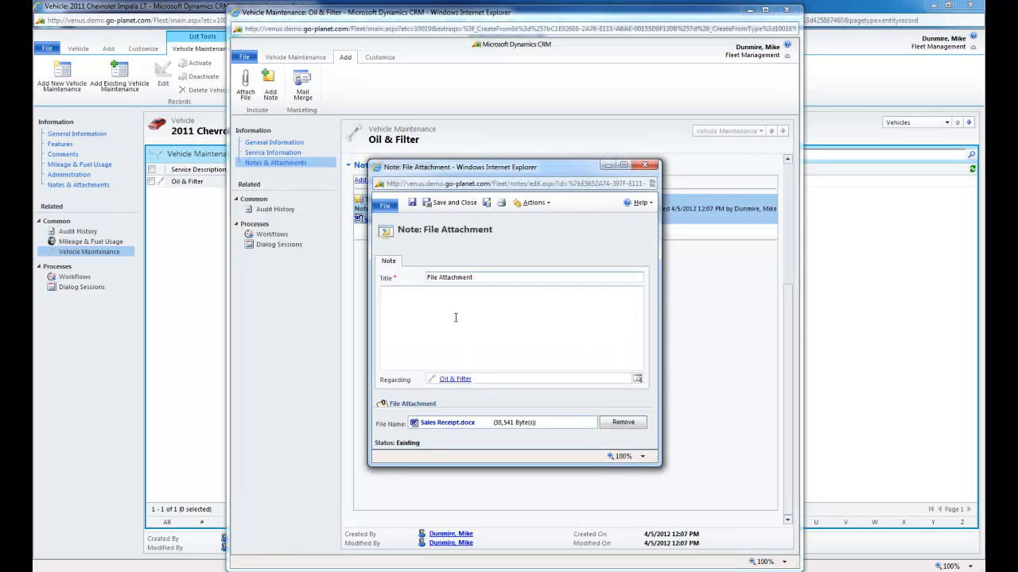
left_click(469, 426)
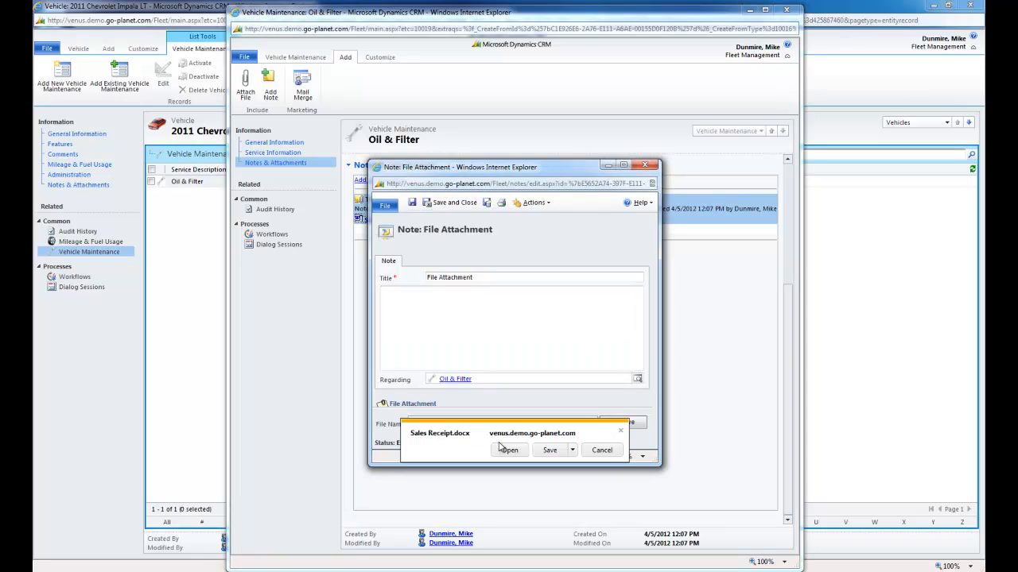
left_click(501, 450)
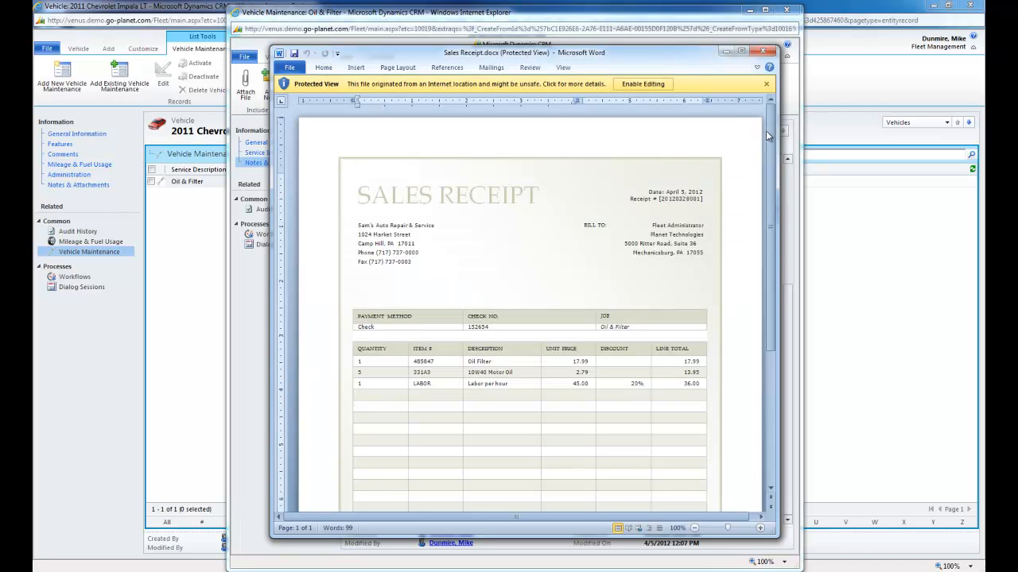
left_click_drag(770, 129, 761, 221)
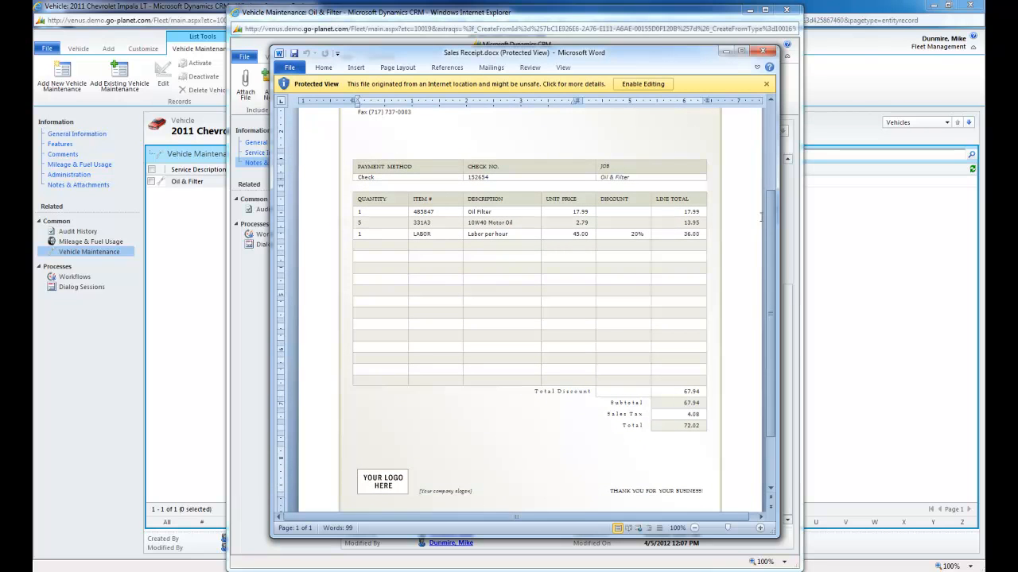
left_click(763, 51)
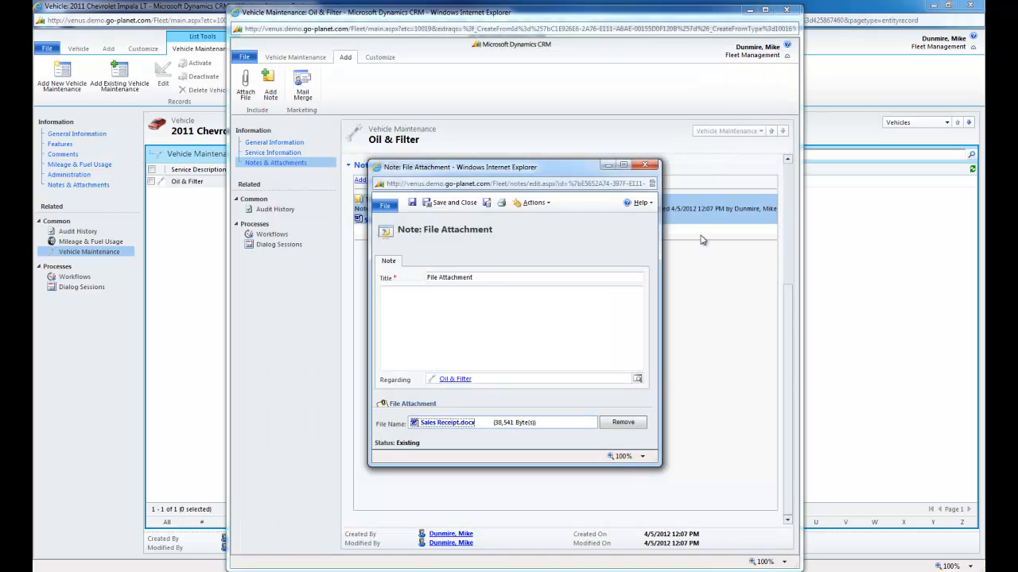
left_click(646, 165)
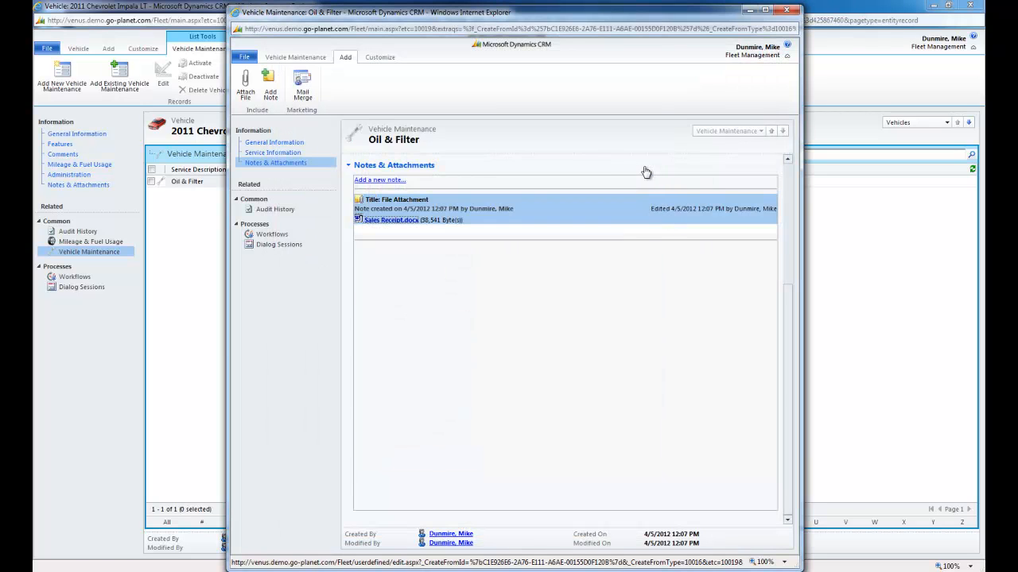
- Save and close the Oil & Filter maintenance record and the 2011 Chevrolet Impala LT vehicle record
left_click(317, 59)
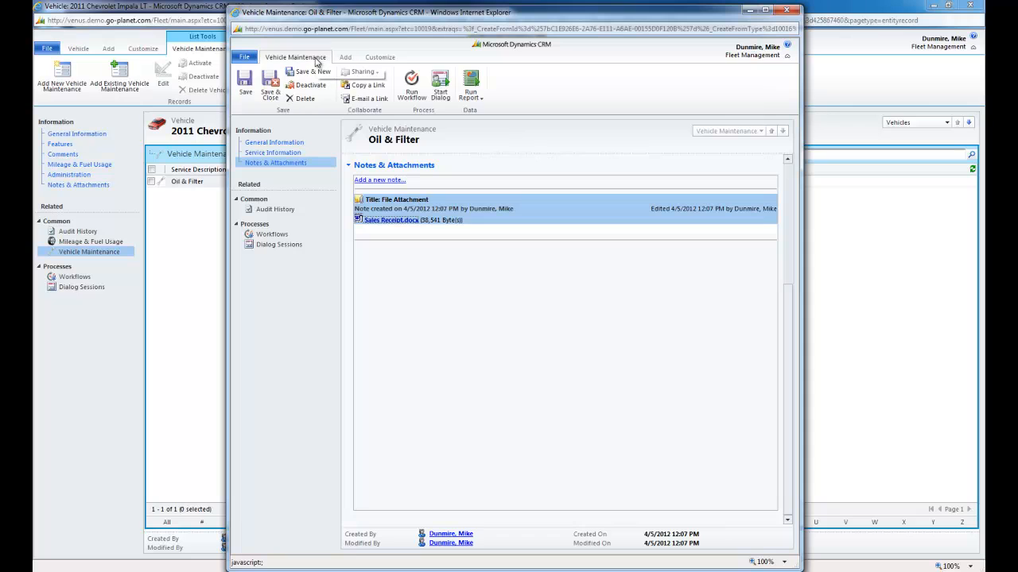
left_click(271, 86)
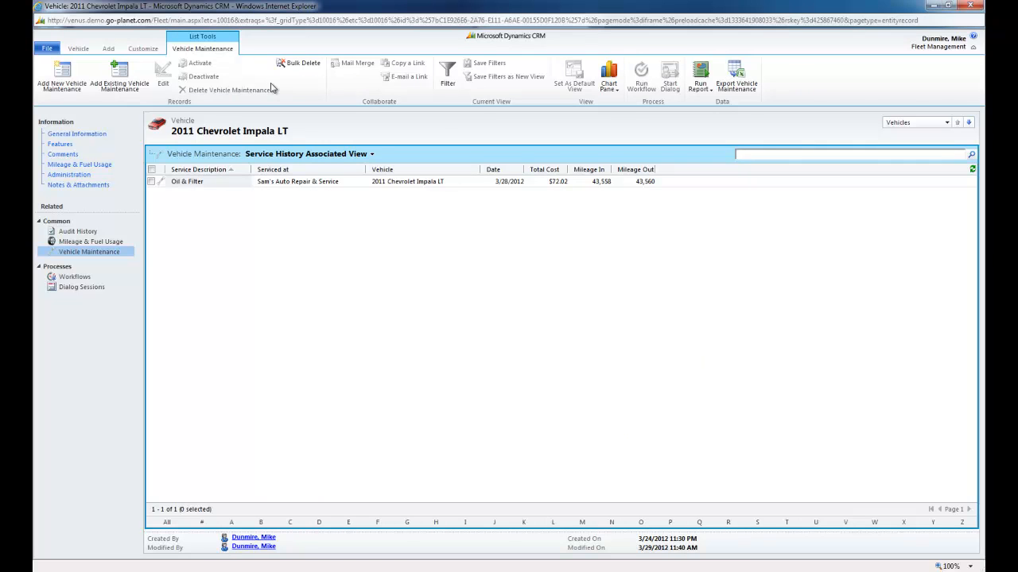
left_click(80, 51)
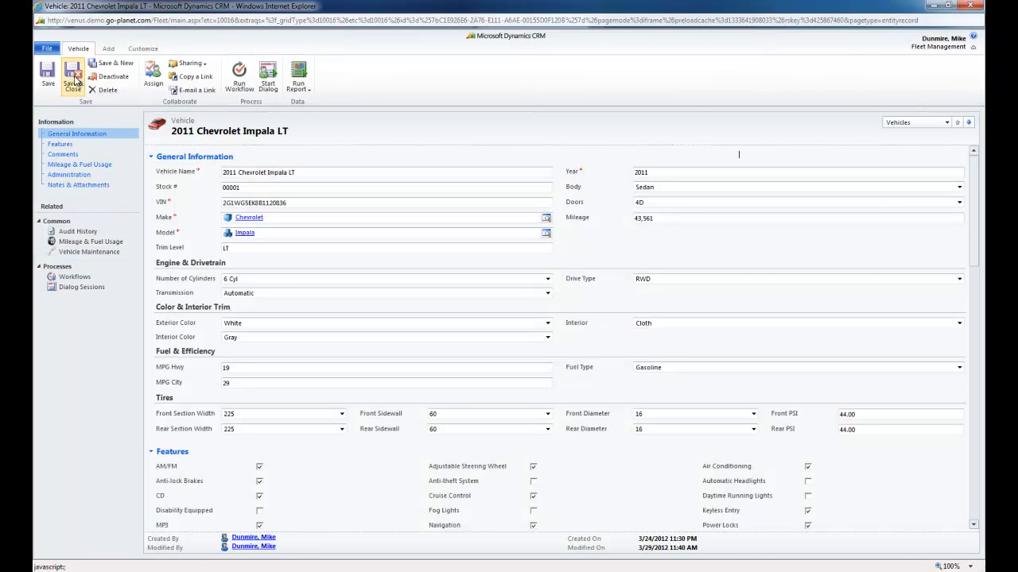
left_click(76, 81)
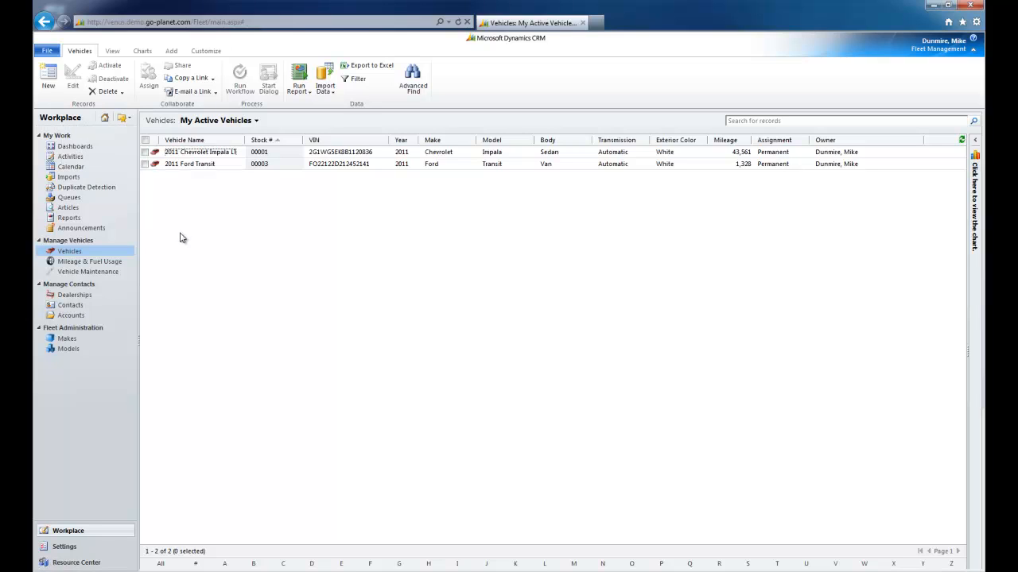
- Review the list of active vehicle makes and the full list of active vehicle models
left_click(67, 338)
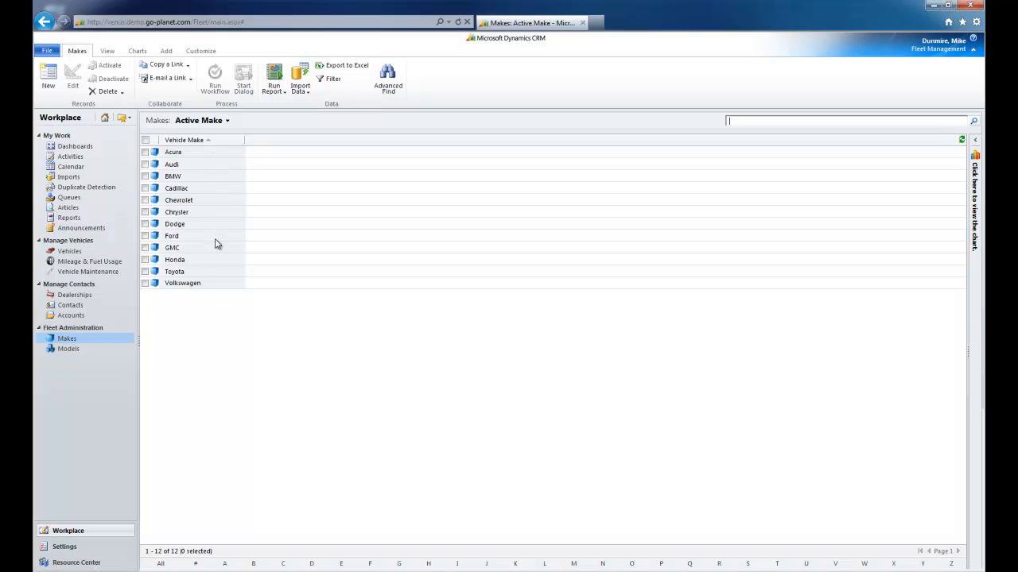
left_click(66, 350)
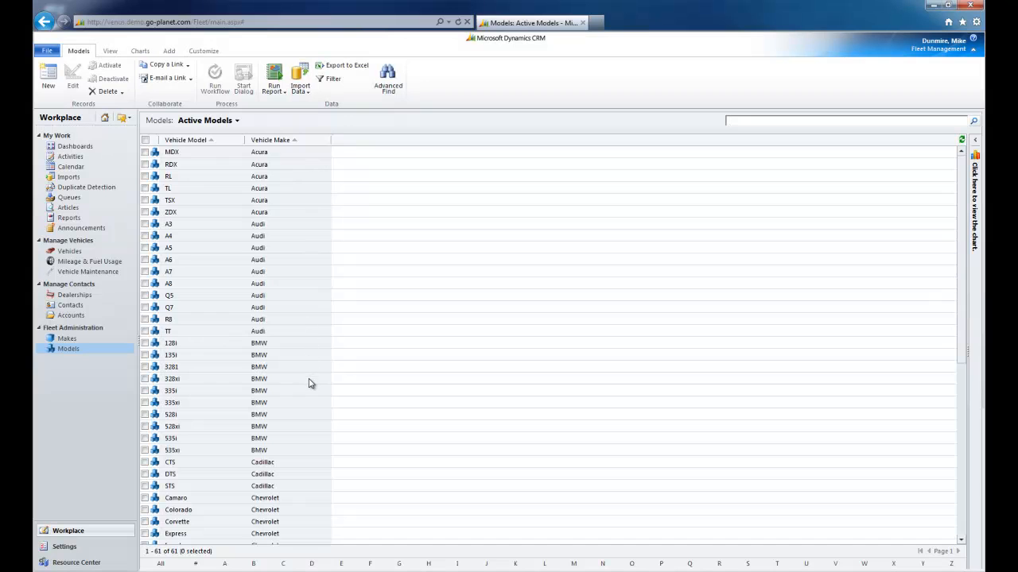
scroll(308, 400, "down", 9)
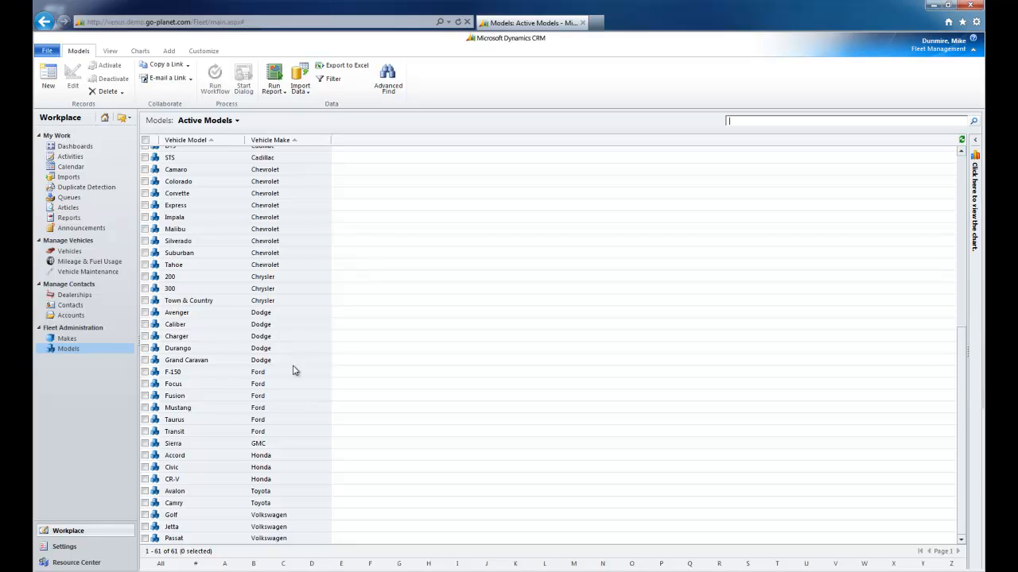
- Open the Cumberland Mountain Dodge dealership record and review its general information and purchased vehicles
left_click(88, 296)
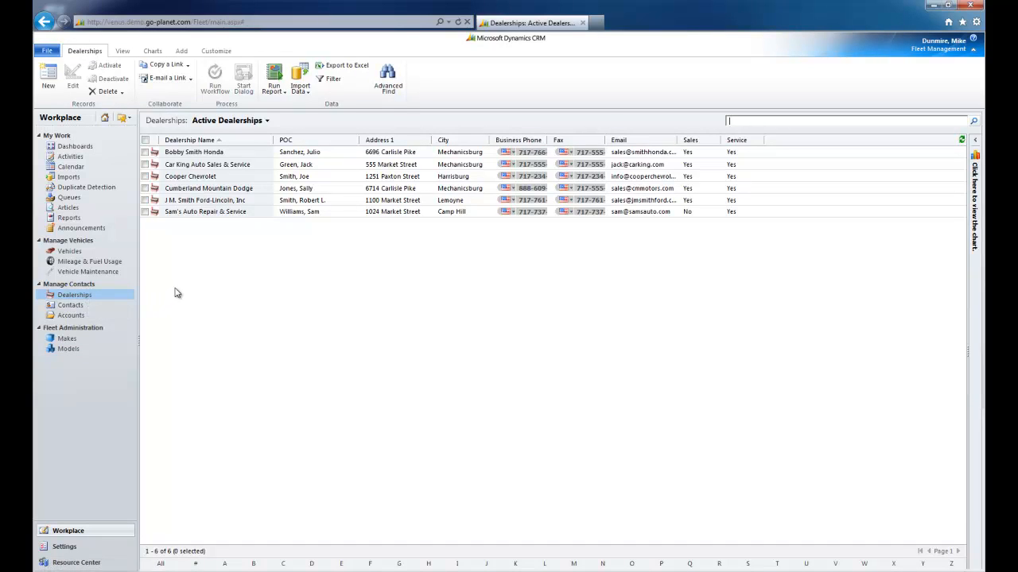
left_click(145, 189)
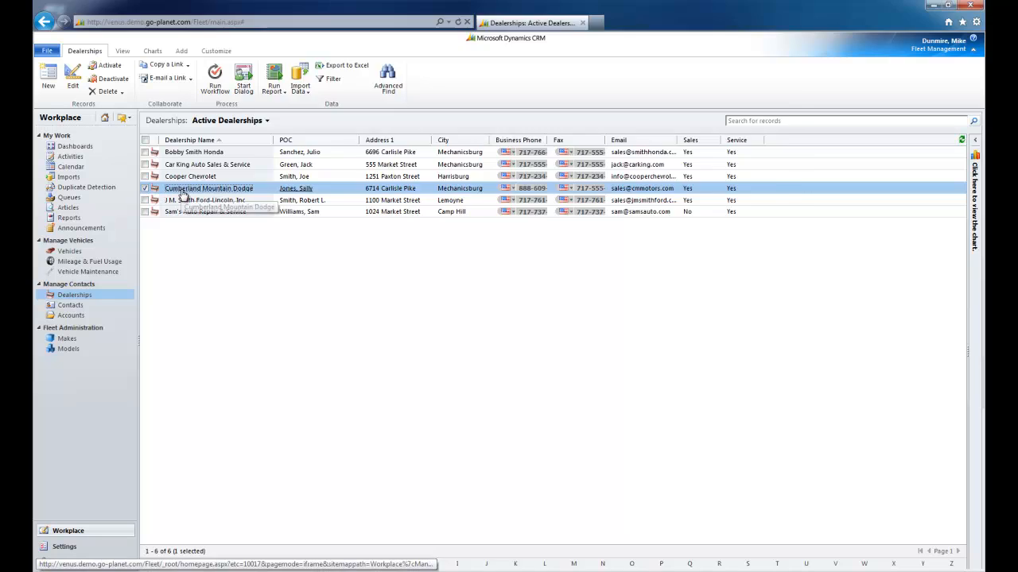
left_click(181, 189)
double_click(328, 13)
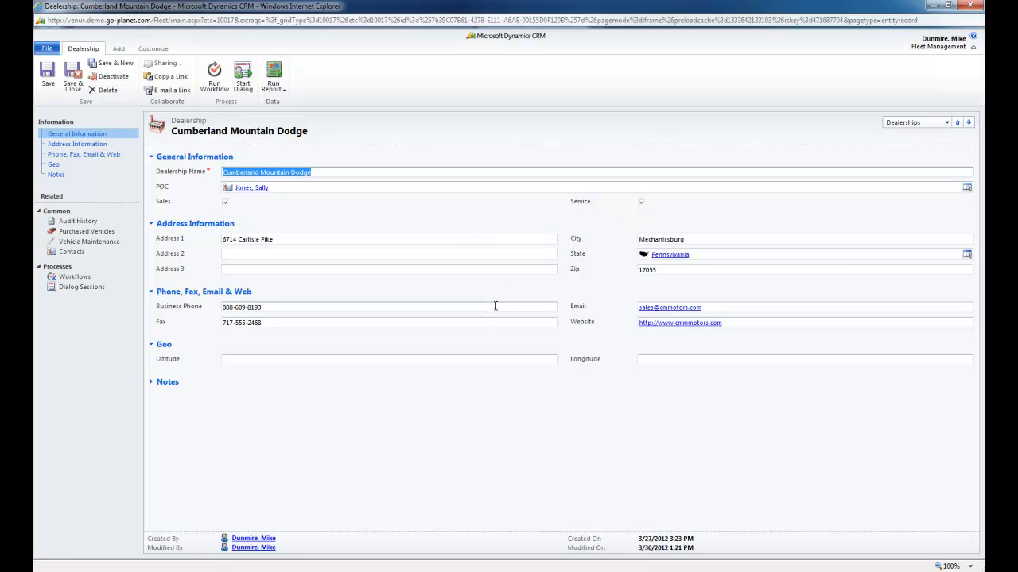
left_click(107, 233)
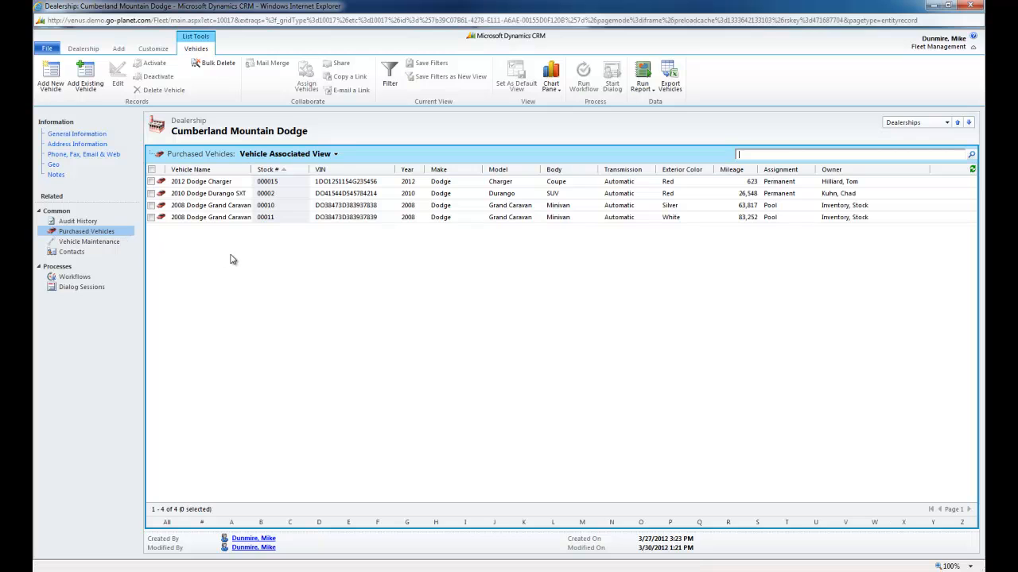
- Review the dealership's 25,000 Mile Service maintenance record, then save and close both it and the Cumberland Mountain Dodge record
left_click(107, 247)
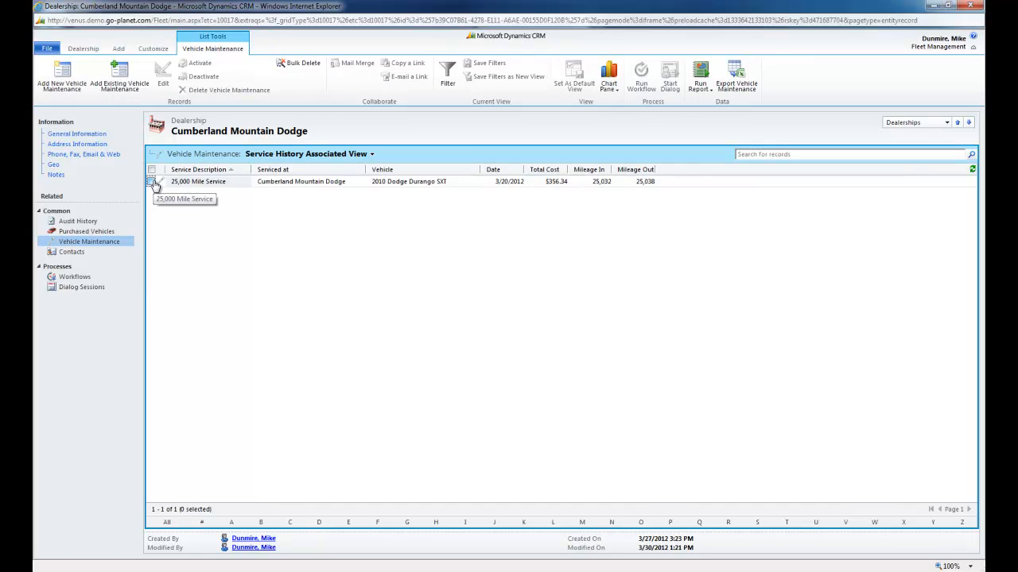
left_click(152, 182)
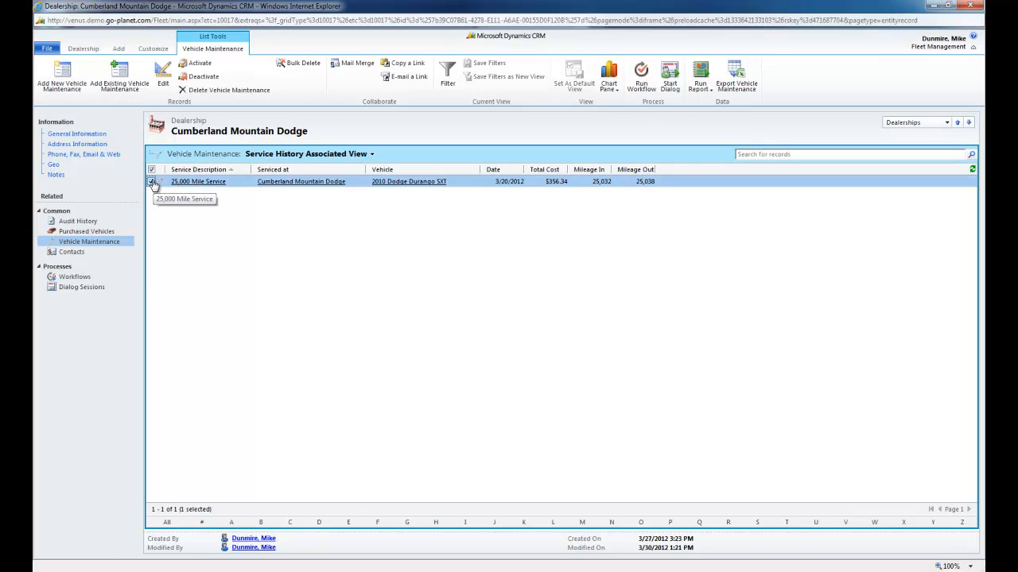
left_click(193, 182)
left_click_drag(556, 24, 357, 15)
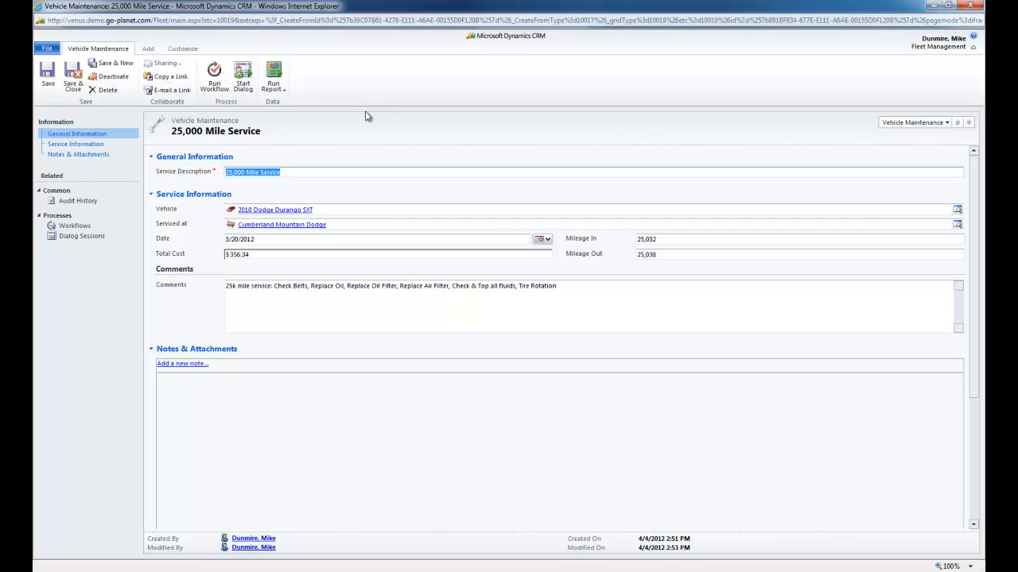
left_click(75, 81)
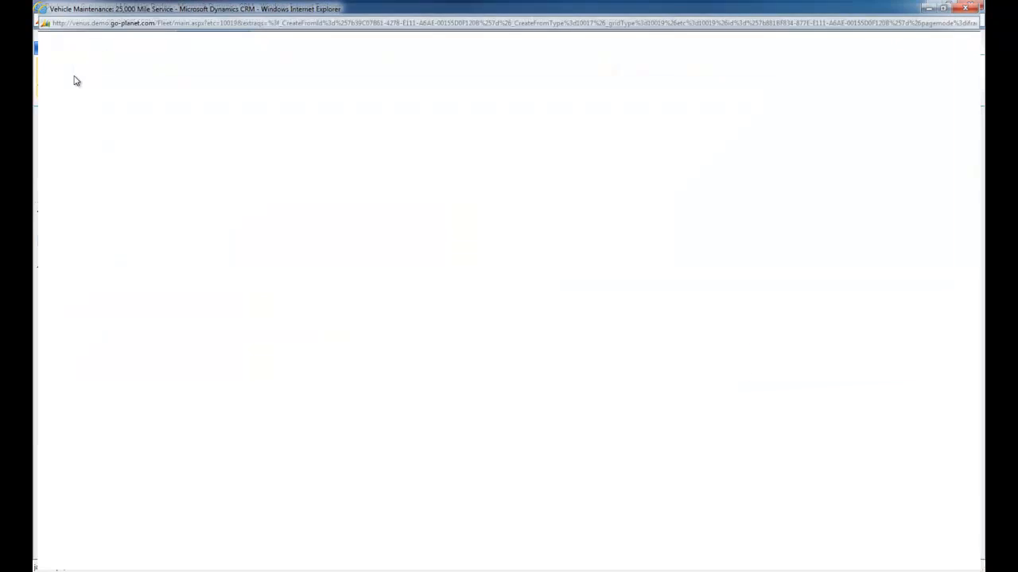
left_click(84, 49)
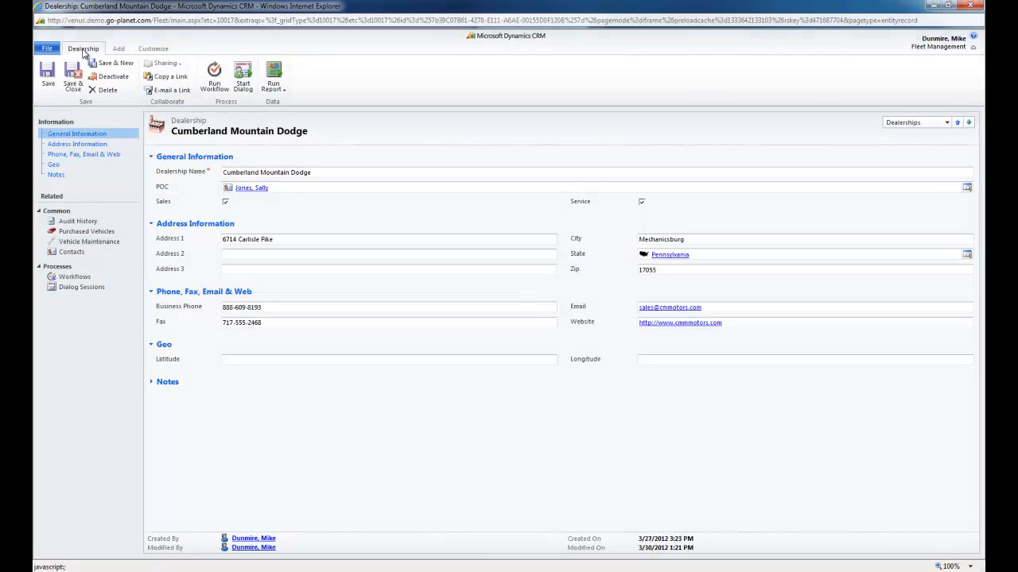
left_click(74, 80)
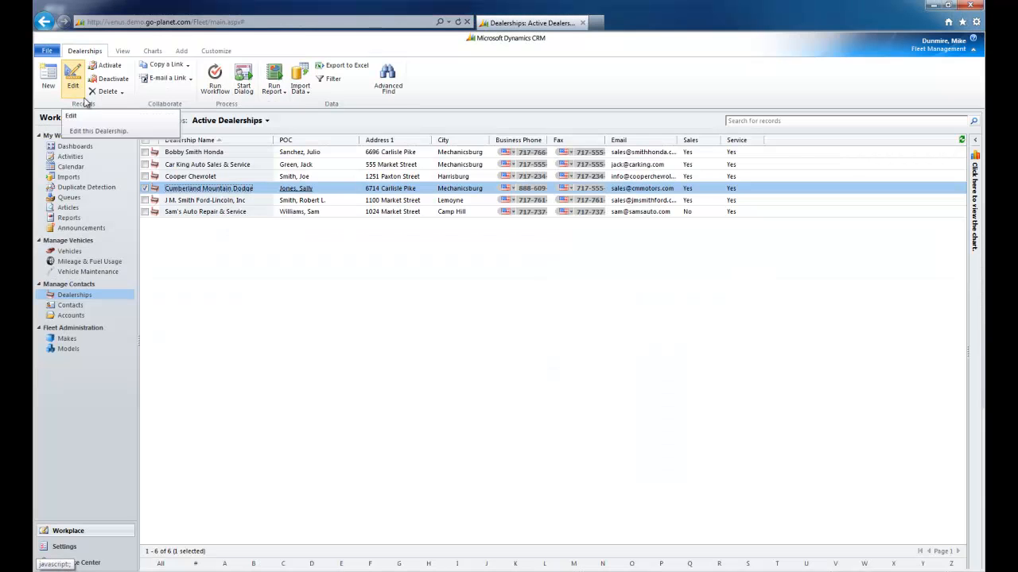
- Deactivate the white 2008 Dodge Grand Caravan from the Active Vehicles - Pool In Stock view of the vehicles
left_click(69, 252)
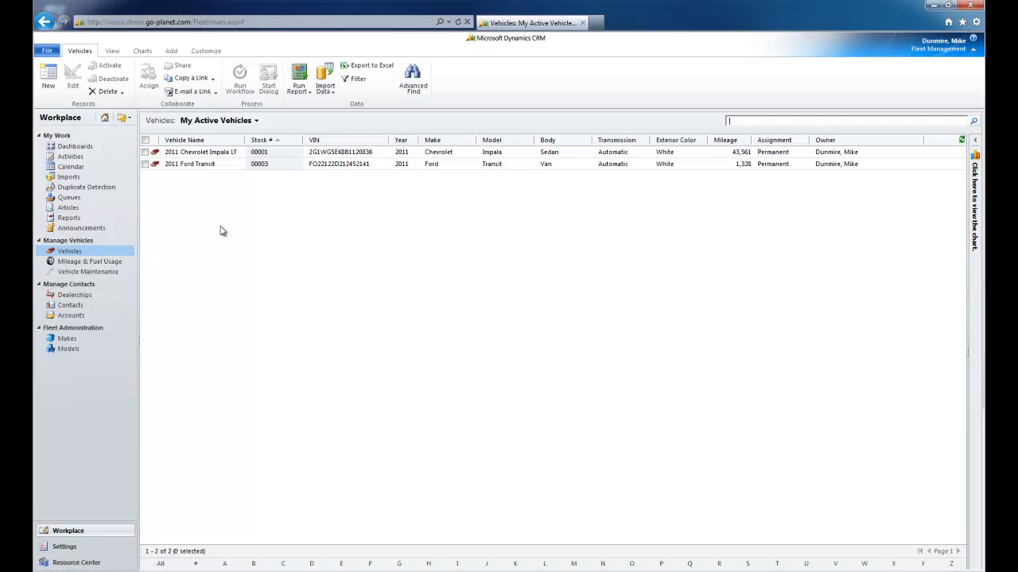
left_click(257, 120)
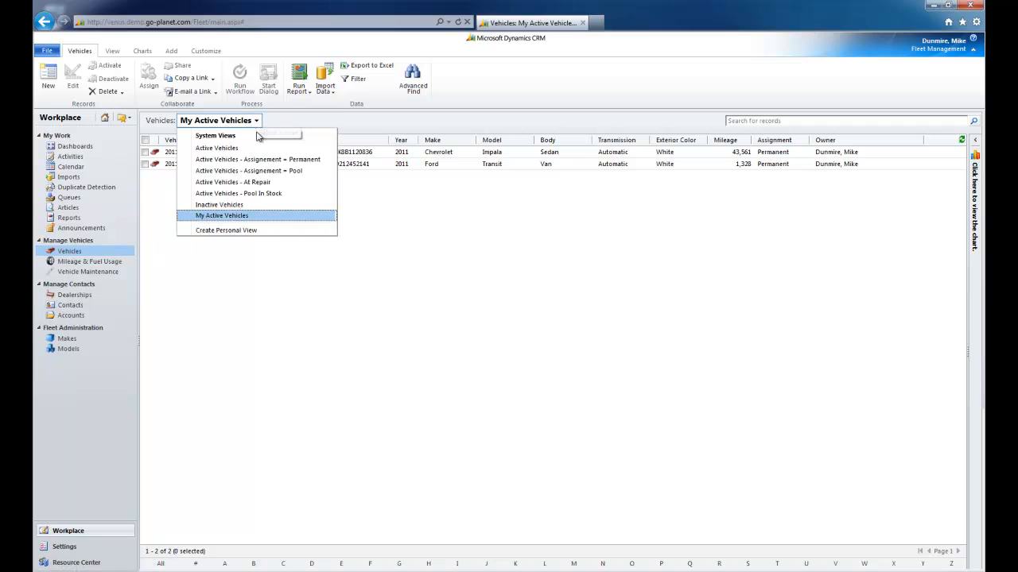
left_click(254, 194)
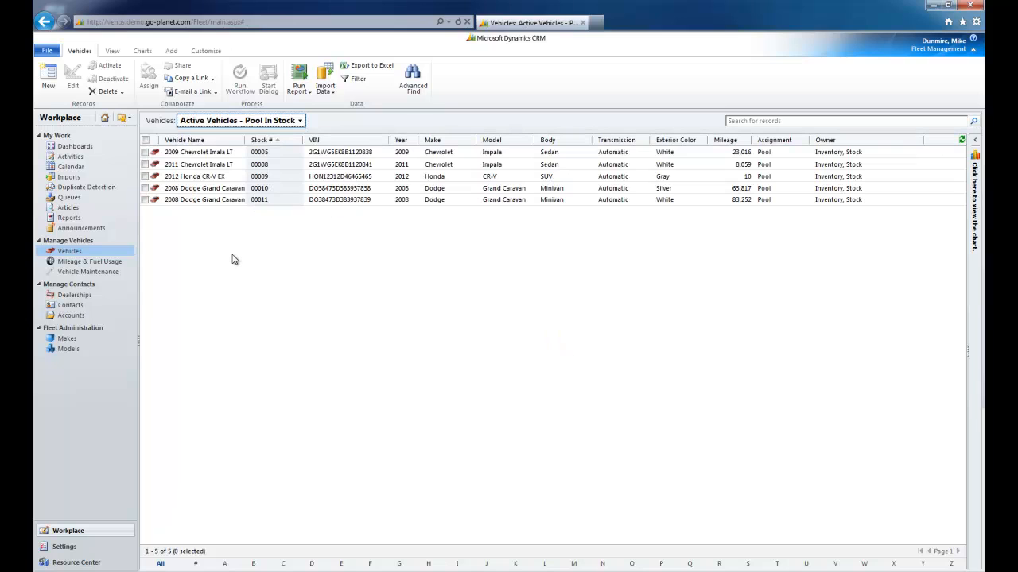
left_click(144, 200)
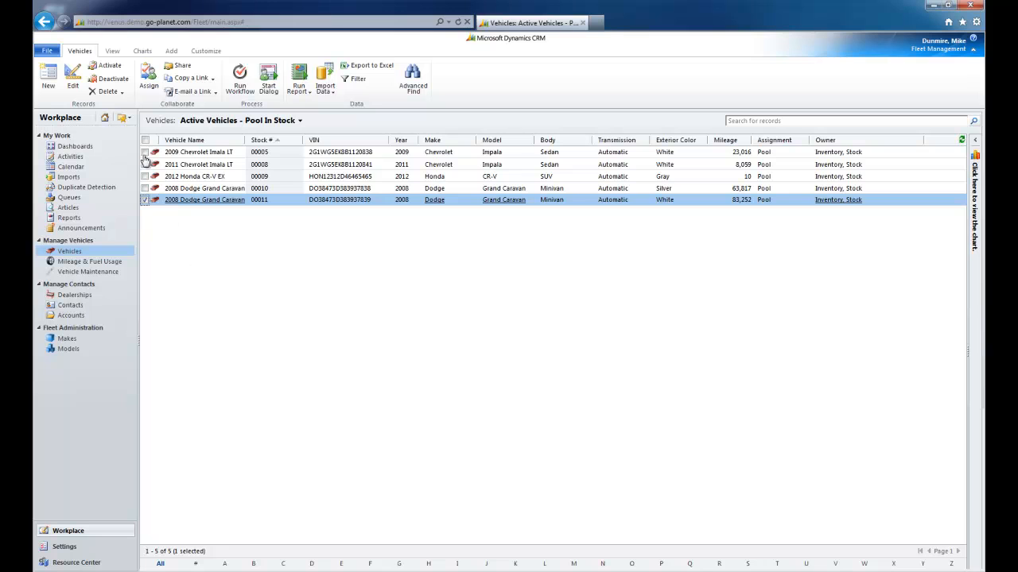
left_click(112, 80)
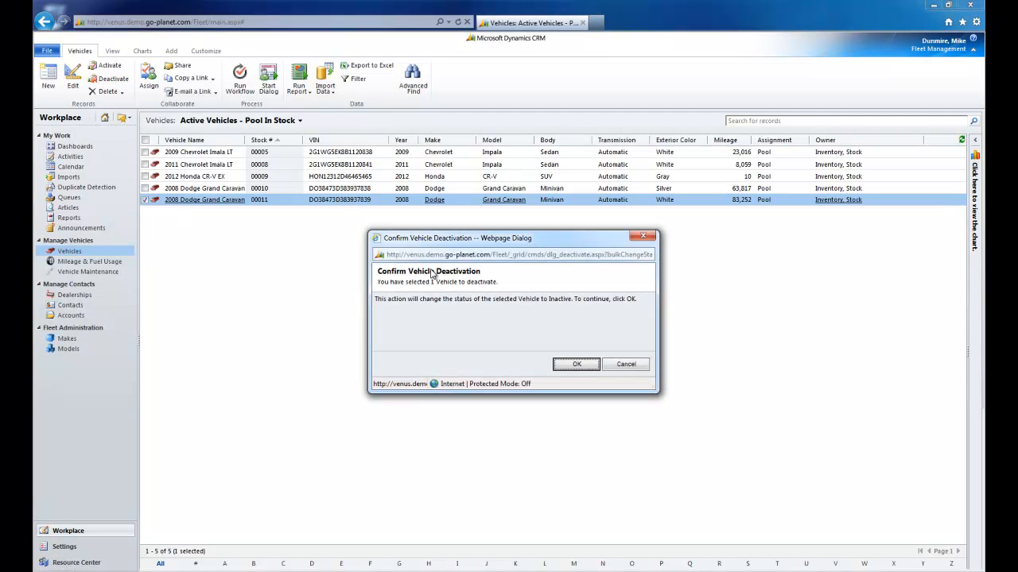
left_click(565, 366)
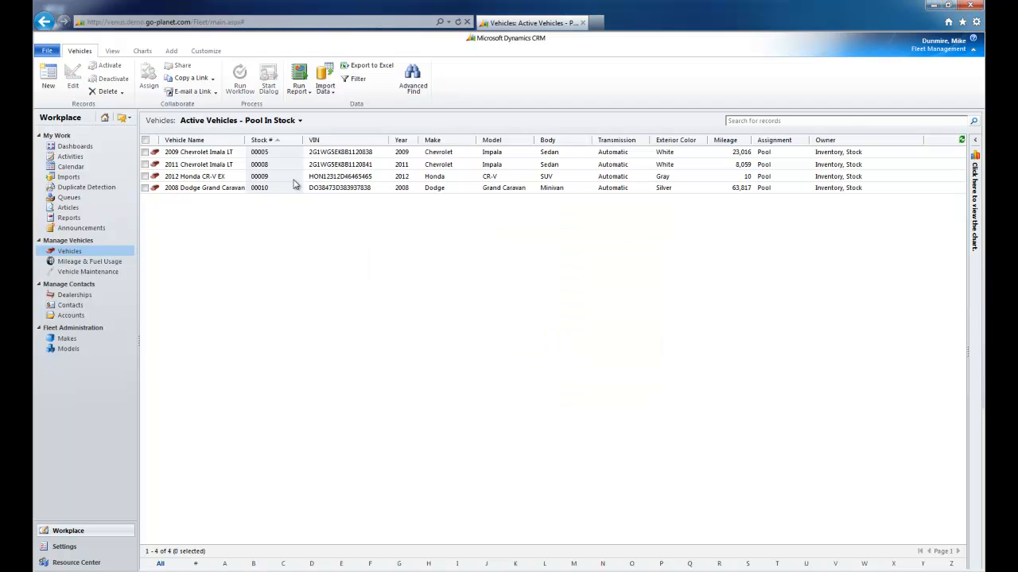
- Select the 2008 Dodge Grand Caravan in the Inactive Vehicles view, and open the Fleet Overview dashboard
left_click(299, 121)
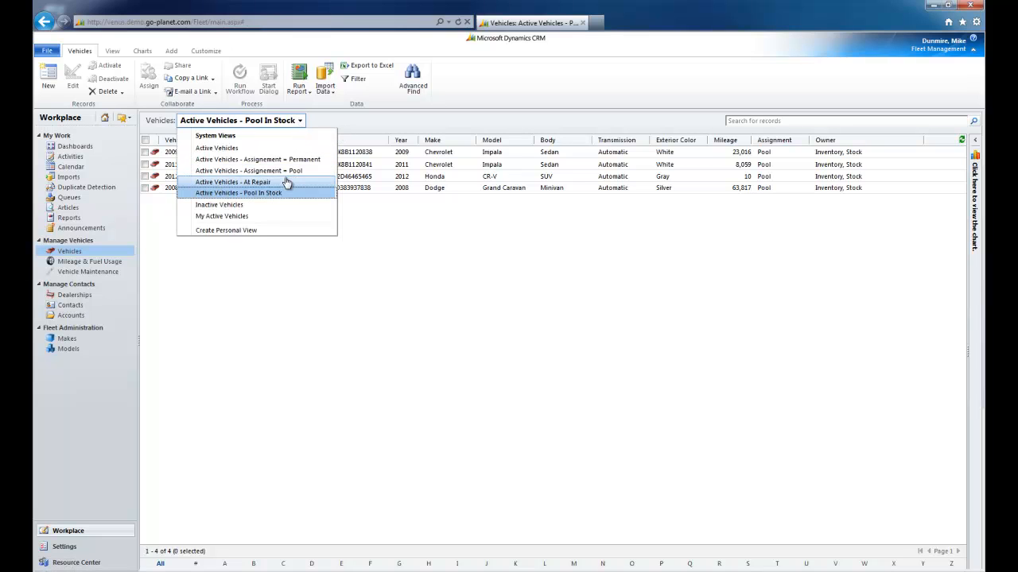
left_click(247, 207)
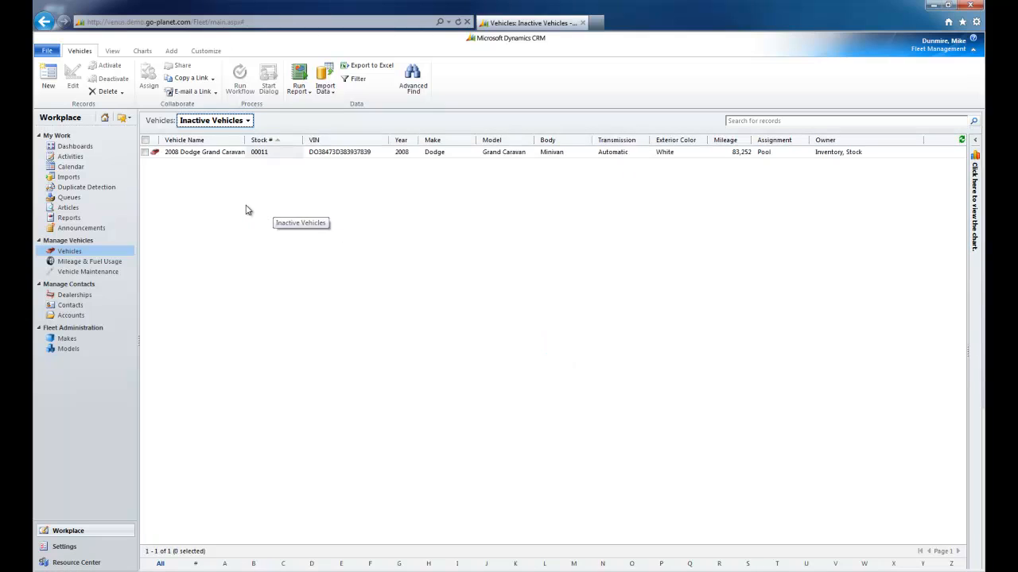
left_click(145, 152)
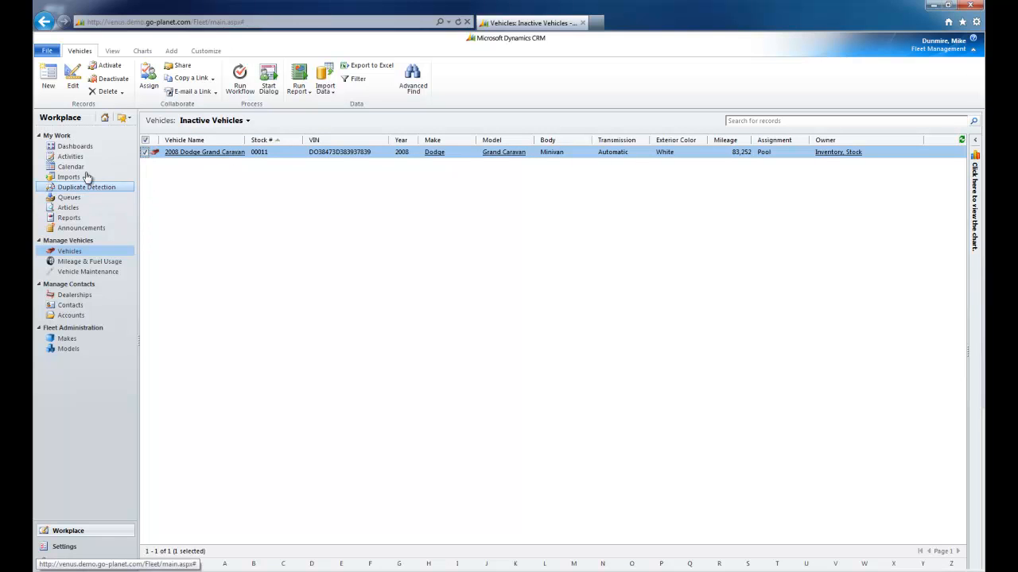
left_click(73, 148)
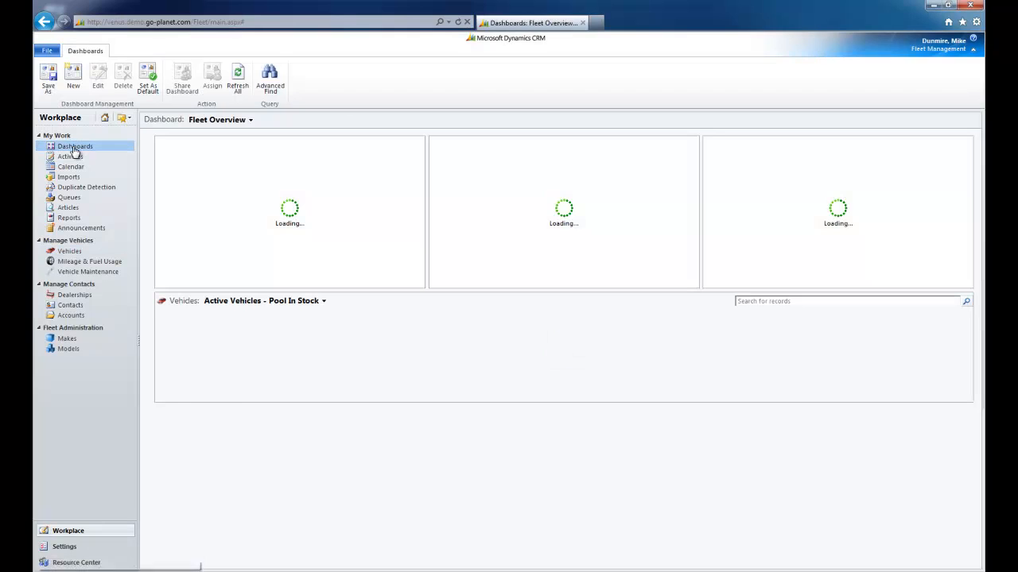